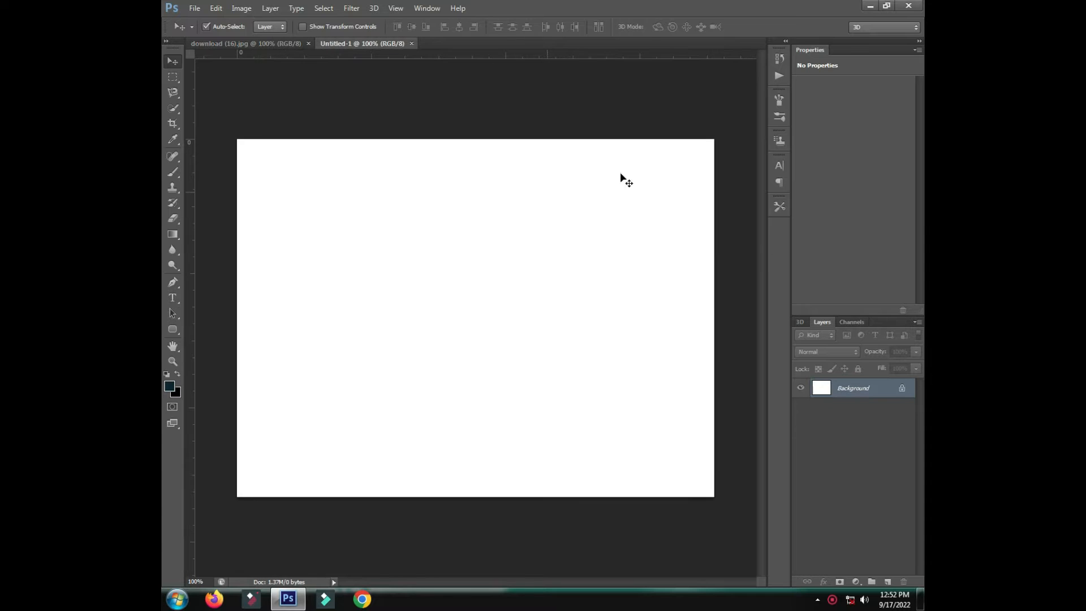
# Add a Solid Color fill layer in dark blue 102633 and delete the white Background layer.
pyautogui.click(855, 582)
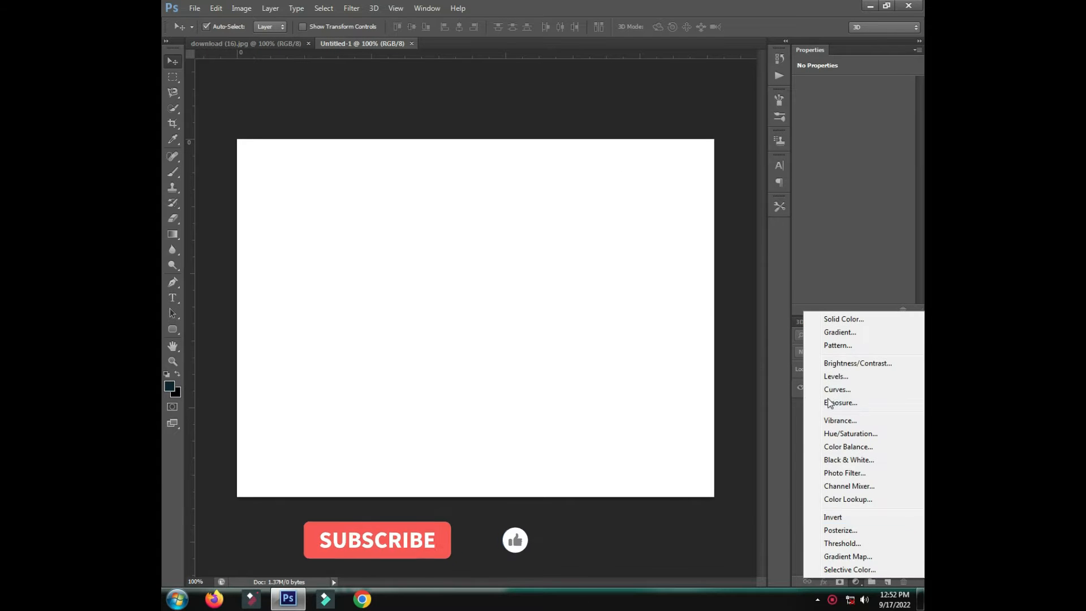
pyautogui.click(846, 319)
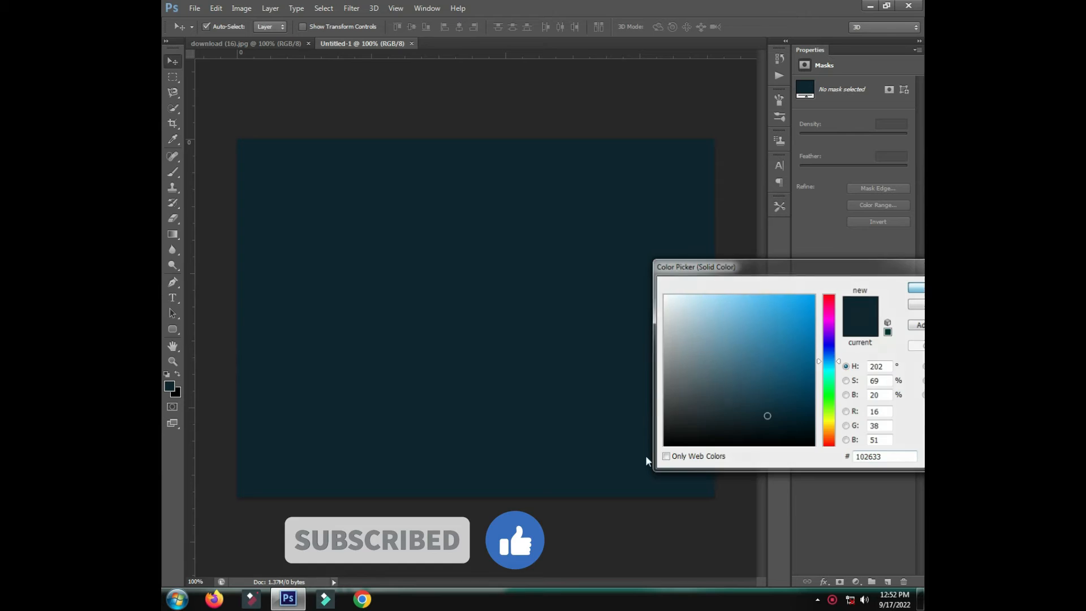
pyautogui.press('Return')
pyautogui.click(859, 411)
pyautogui.press('Delete')
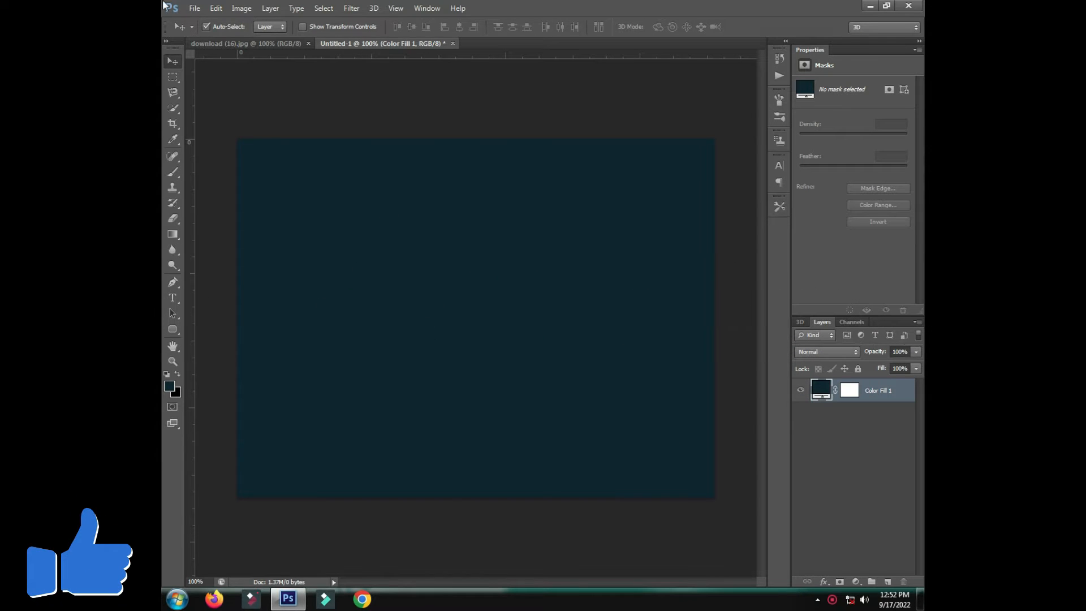
# In download (16).jpg, select the character's head and blue shirt with the Quick Selection tool.
pyautogui.click(240, 43)
pyautogui.hotkey('ctrl', '+')
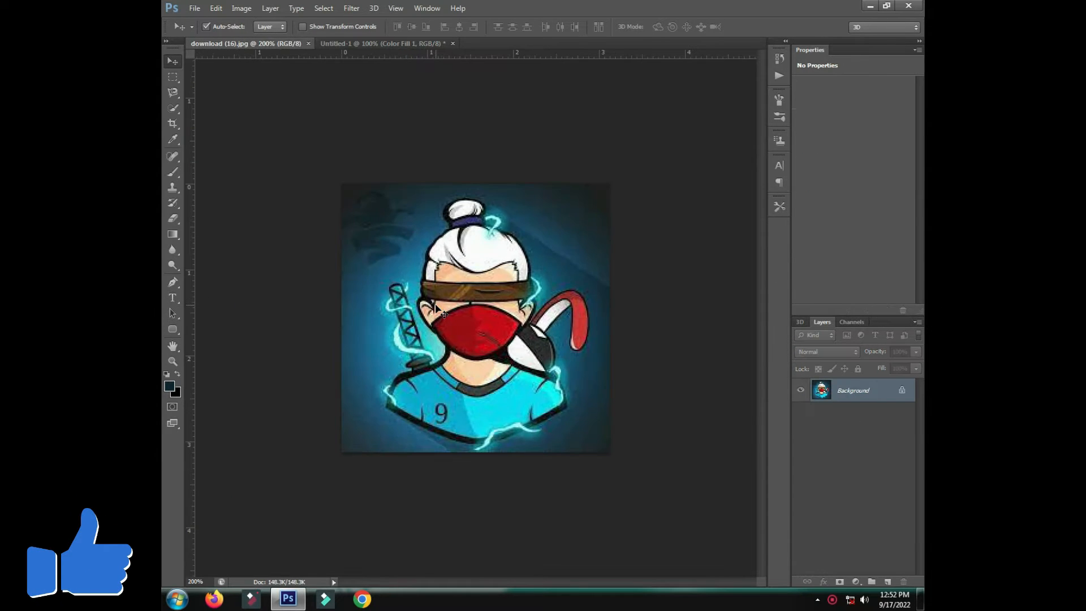
pyautogui.hotkey('ctrl', '+')
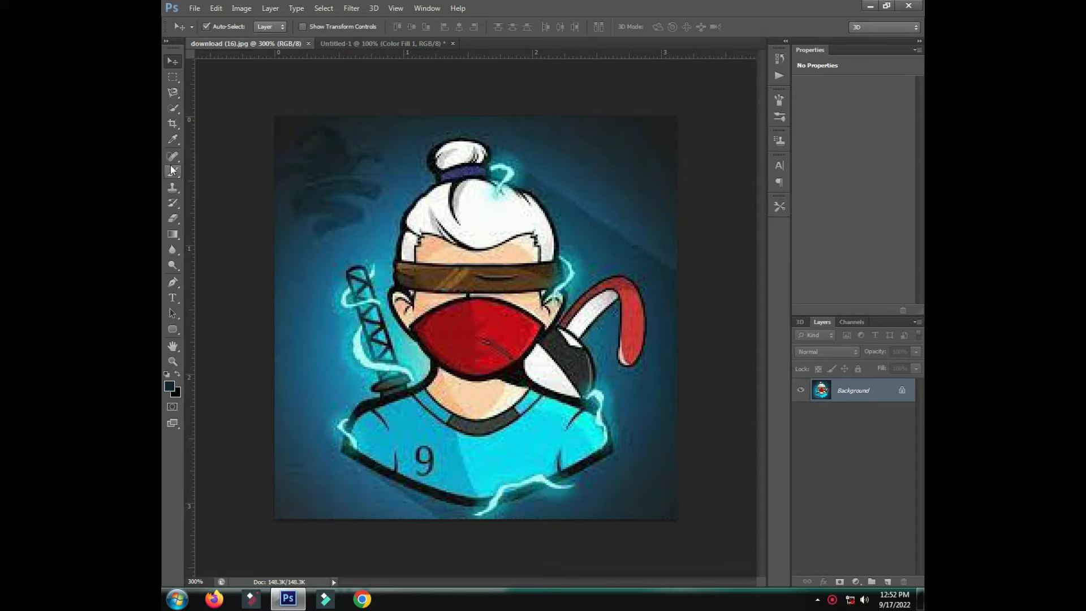
pyautogui.rightClick(170, 110)
pyautogui.click(203, 112)
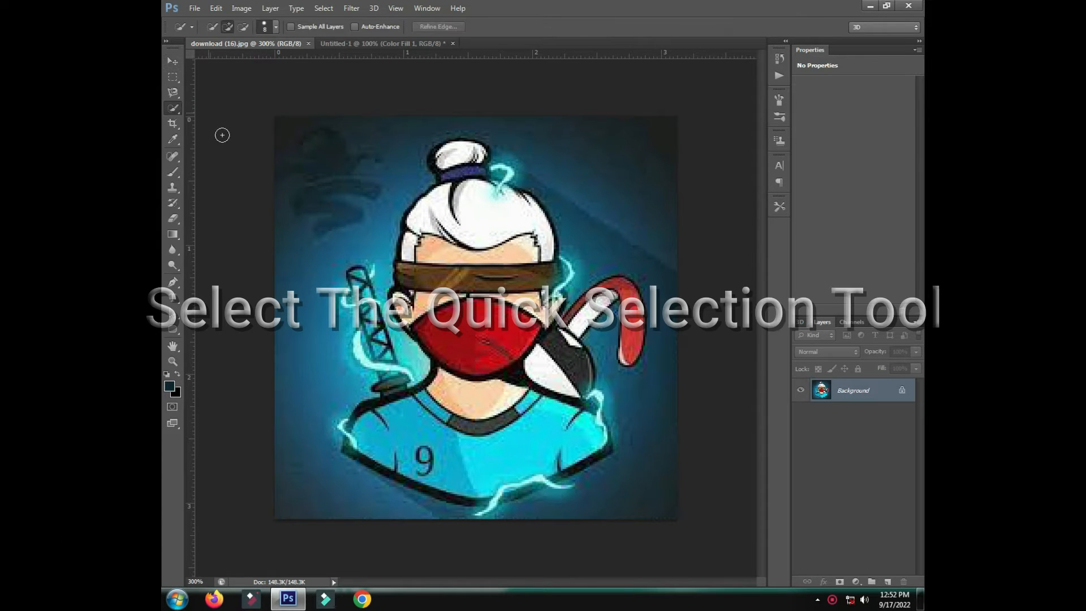
pyautogui.press(']')
pyautogui.press(']')
pyautogui.press(']')
pyautogui.press(']')
pyautogui.press(']')
pyautogui.press(']')
pyautogui.moveTo(481, 247); pyautogui.dragTo(483, 324)
pyautogui.press('[')
pyautogui.press('[')
pyautogui.moveTo(403, 412)
pyautogui.mouseDown()
pyautogui.moveTo(444, 459)
pyautogui.moveTo(598, 439)
pyautogui.mouseUp()
# Add the curved red-and-white weapon by the shoulder and the hair up to the bun to the selection, using a smaller brush.
pyautogui.press('[')
pyautogui.press('[')
pyautogui.press('[')
pyautogui.moveTo(514, 320)
pyautogui.mouseDown()
pyautogui.moveTo(558, 342)
pyautogui.moveTo(587, 308)
pyautogui.moveTo(622, 291)
pyautogui.moveTo(628, 357)
pyautogui.mouseUp()
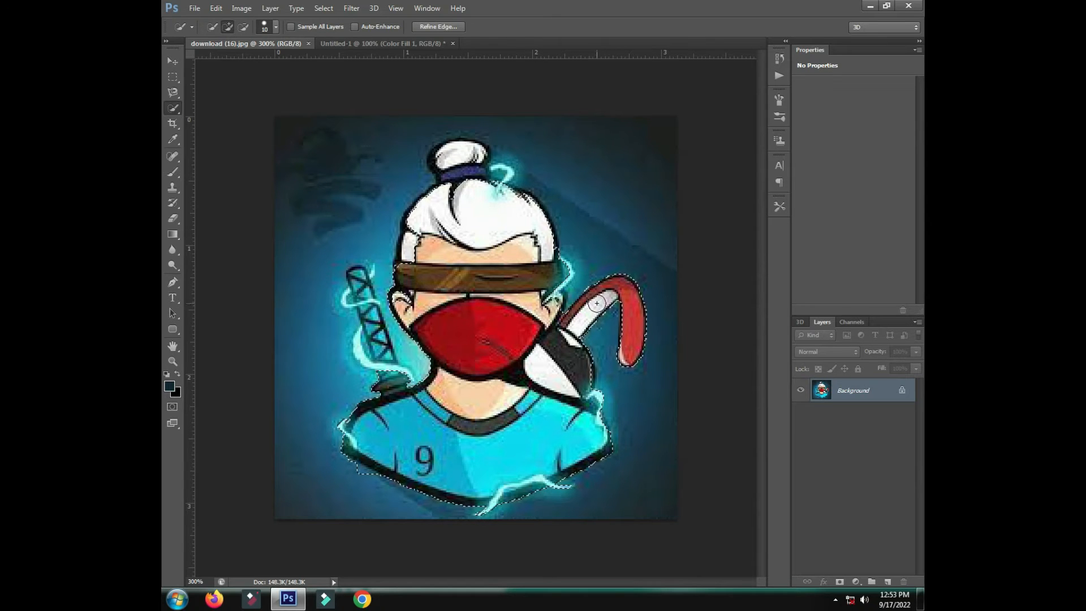
pyautogui.moveTo(552, 266)
pyautogui.mouseDown()
pyautogui.moveTo(538, 219)
pyautogui.moveTo(437, 158)
pyautogui.mouseUp()
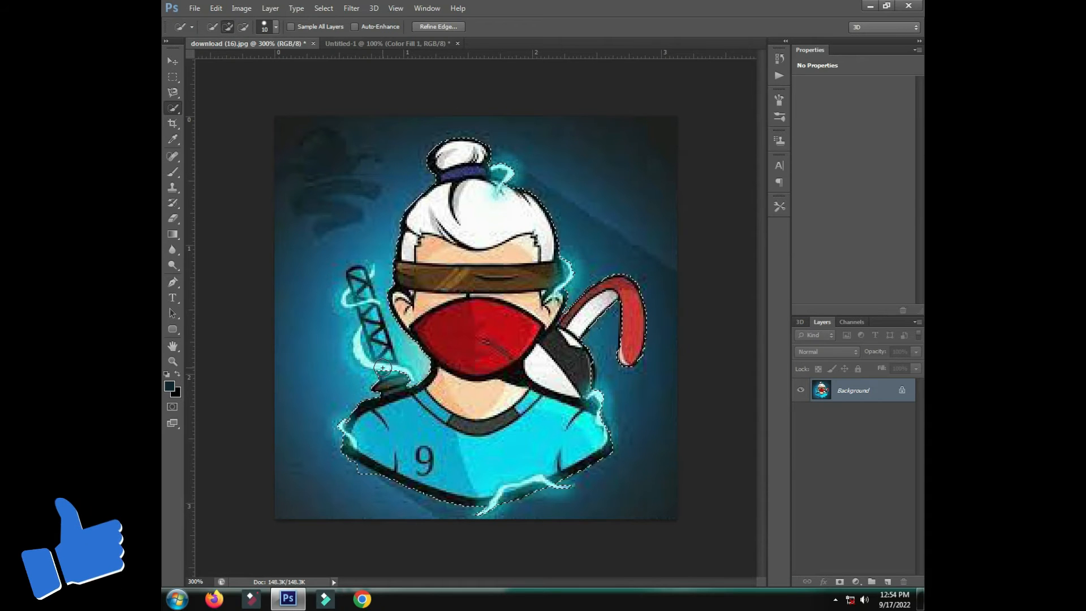
# Refine the selection with a smaller brush, including the sword hilt and subtracting the stray background beneath the shirt's lower edge.
pyautogui.press('[')
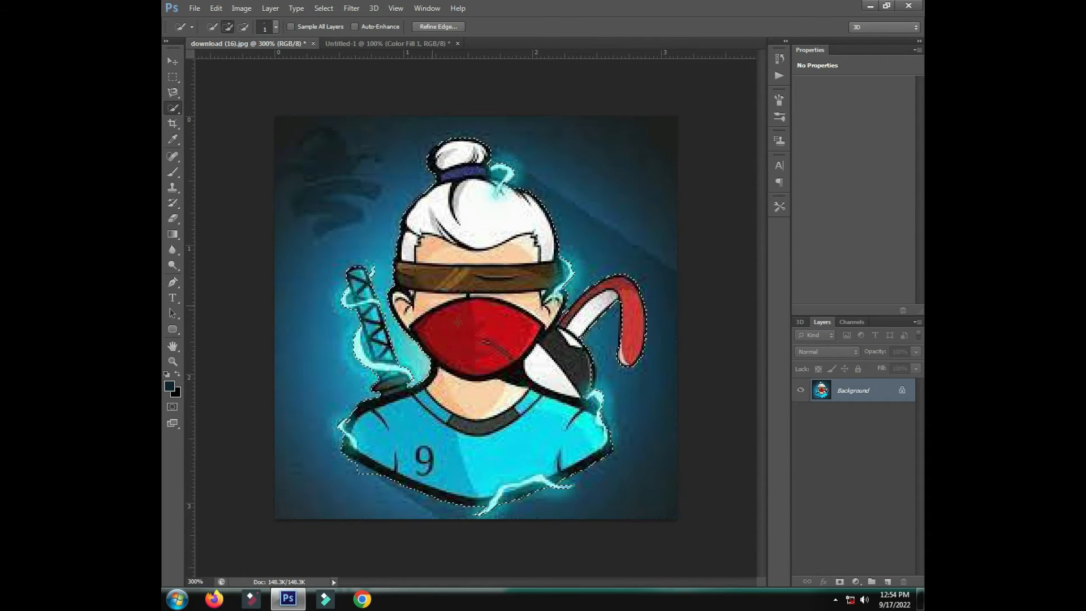
pyautogui.press('[')
pyautogui.press('[')
pyautogui.keyDown('alt'); pyautogui.click(364, 477); pyautogui.keyUp('alt')
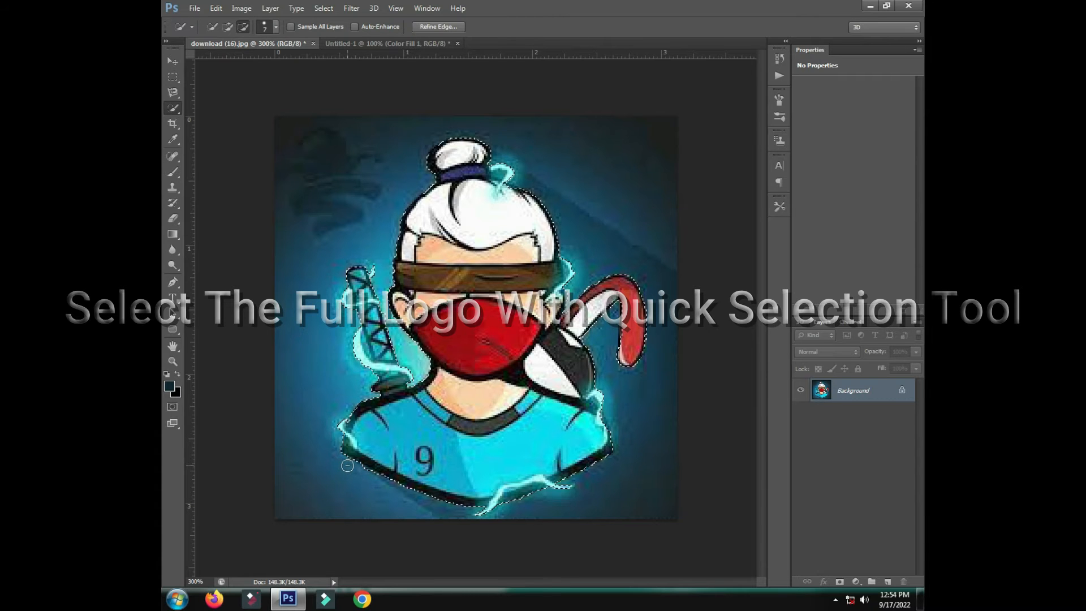
# Copy the selected character into the Untitled-1 document and place it in the upper-right corner of the canvas.
pyautogui.click(173, 61)
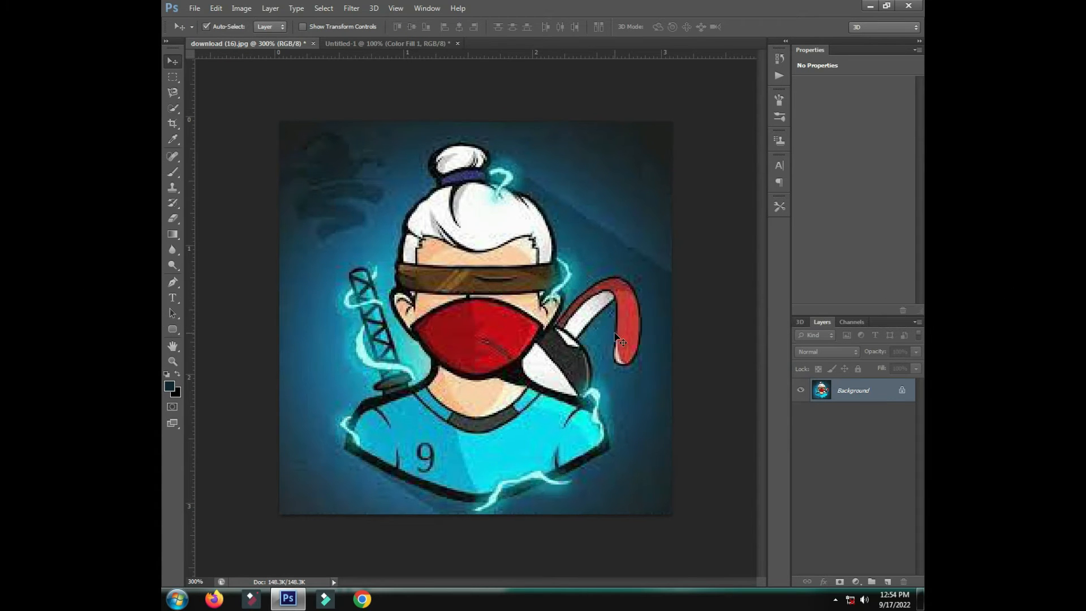
pyautogui.hotkey('ctrl', '-')
pyautogui.moveTo(619, 339); pyautogui.dragTo(650, 263)
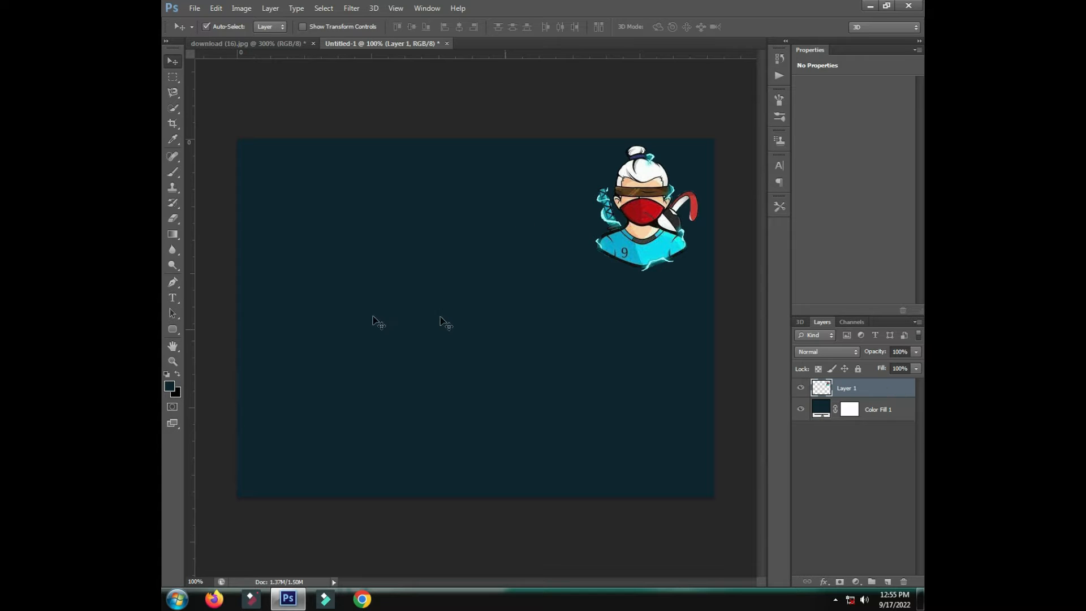
# Draw a three-sided polygon shape of about 294 × 255 px, pointing downwards, near the canvas centre.
pyautogui.click(177, 334)
pyautogui.click(224, 361)
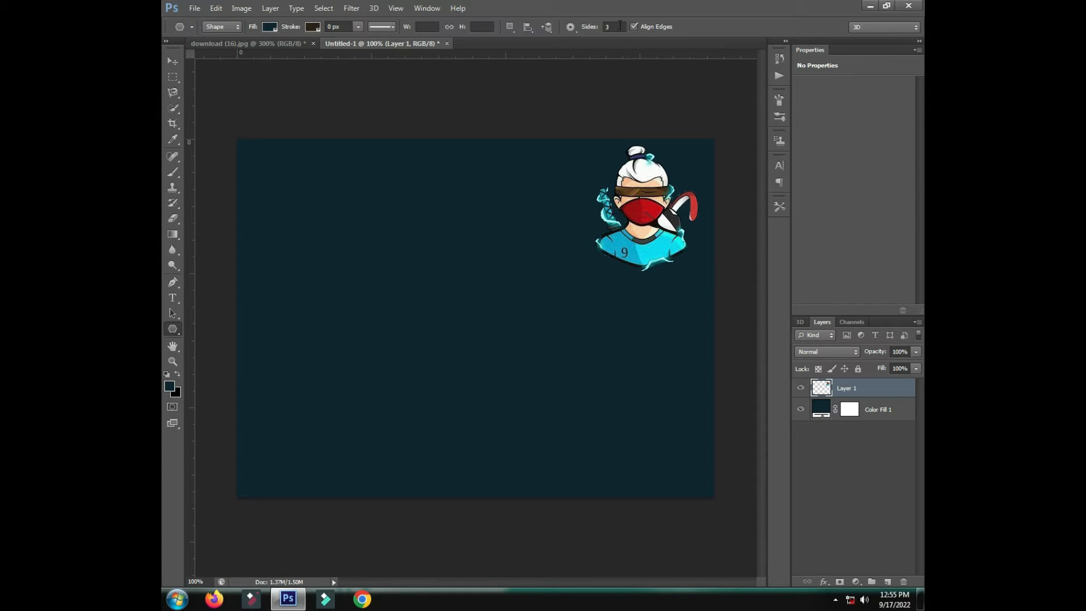
pyautogui.moveTo(456, 324); pyautogui.dragTo(485, 424)
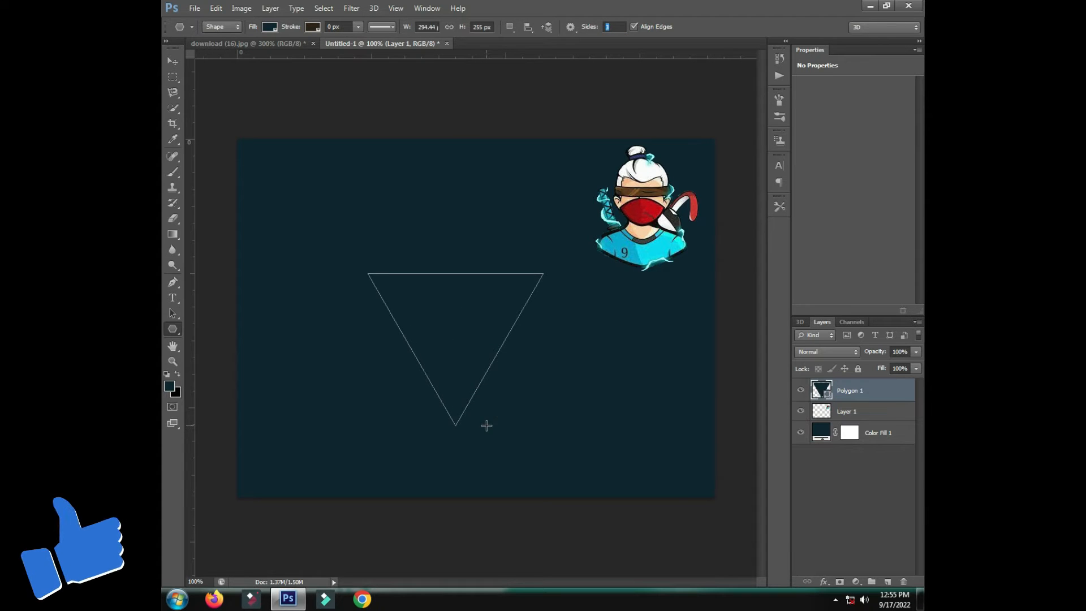
# Set the foreground colour to the bright cyan 09dff9 sampled from the character's shirt.
pyautogui.click(171, 386)
pyautogui.click(665, 241)
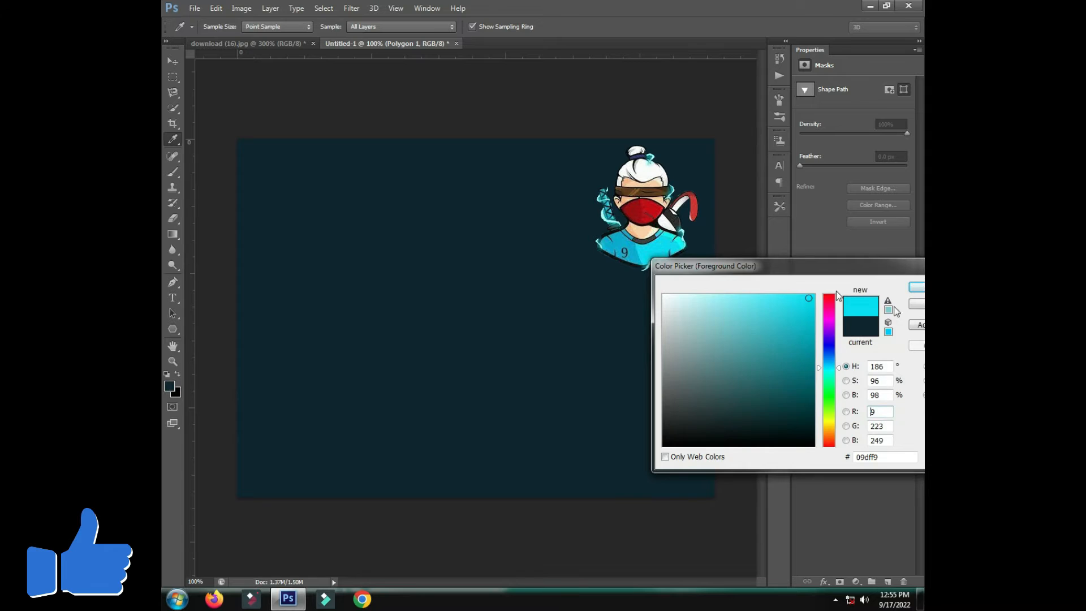
pyautogui.click(917, 288)
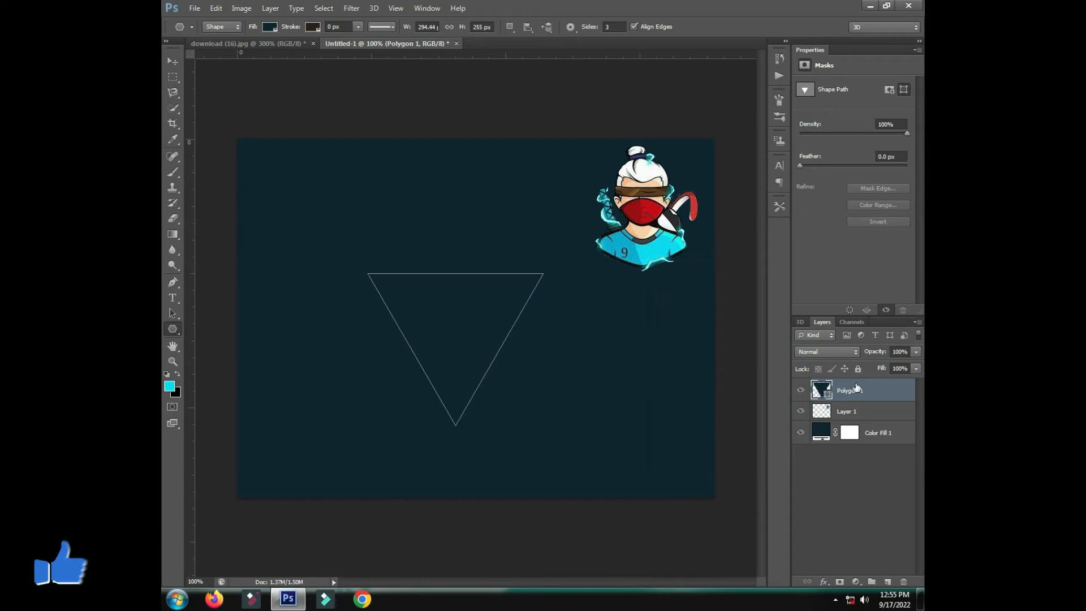
# Fill the triangle shape with the bright cyan sampled from the character's shirt.
pyautogui.click(269, 27)
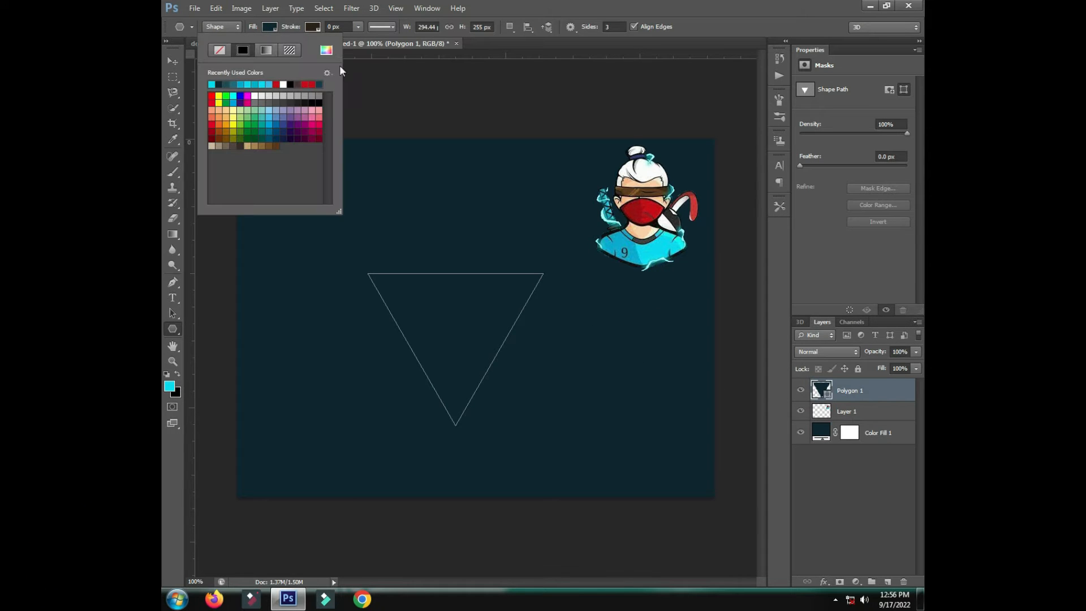
pyautogui.click(326, 49)
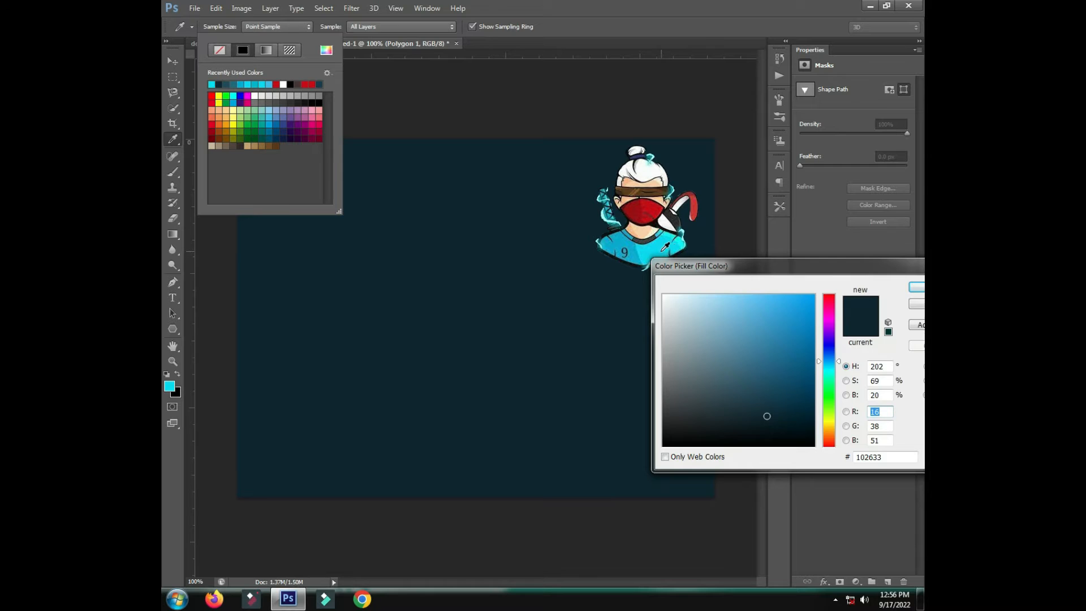
pyautogui.click(664, 248)
pyautogui.press('Return')
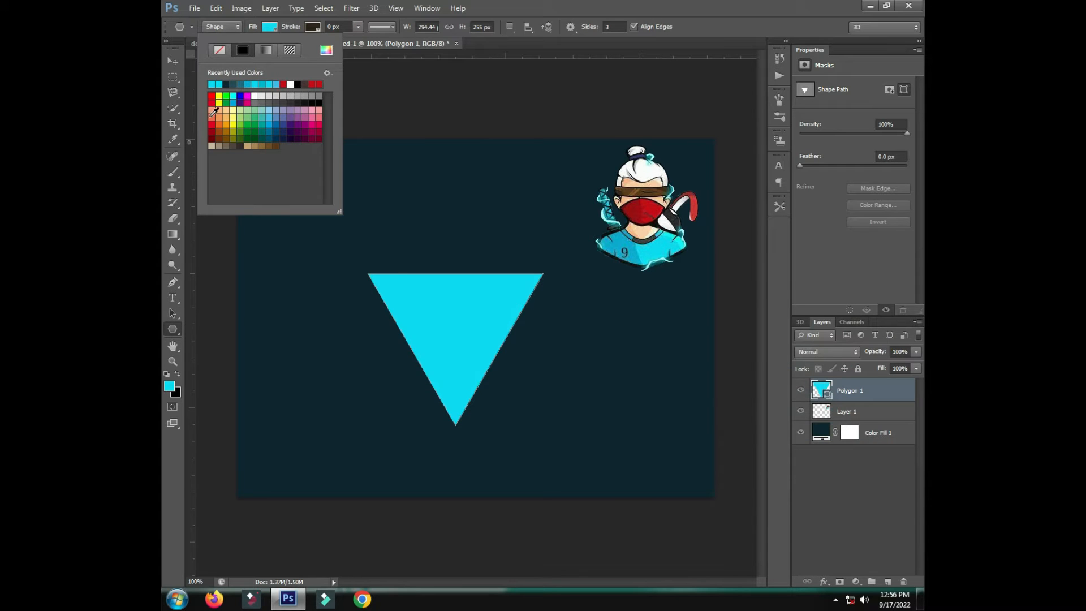
# Duplicate the cyan triangle's layer and scale the copy down about its centre to about 245 × 212 px.
pyautogui.click(173, 60)
pyautogui.rightClick(883, 400)
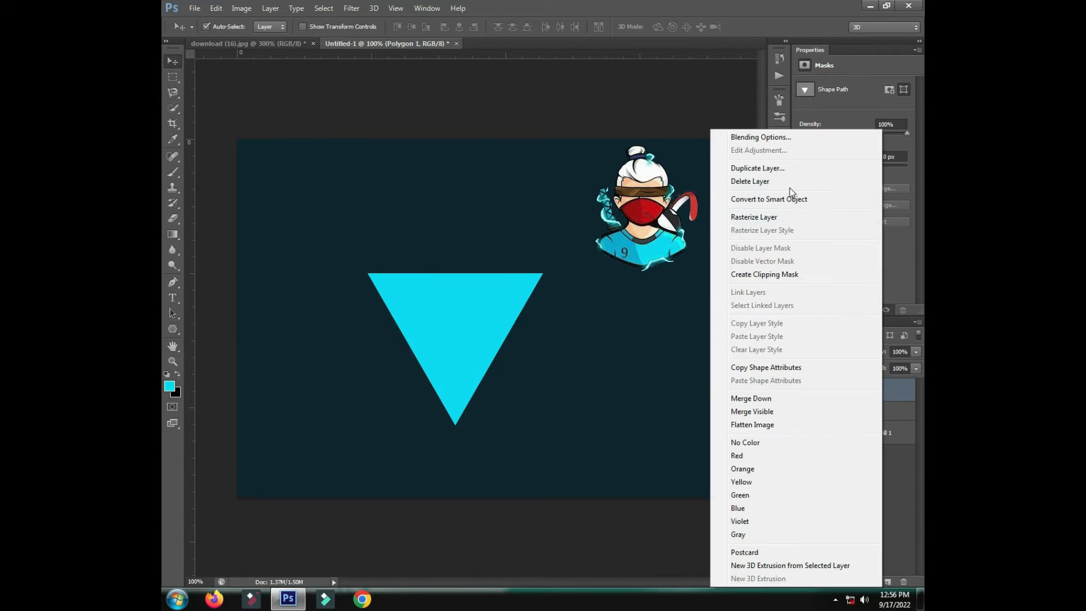
pyautogui.click(797, 169)
pyautogui.press('Return')
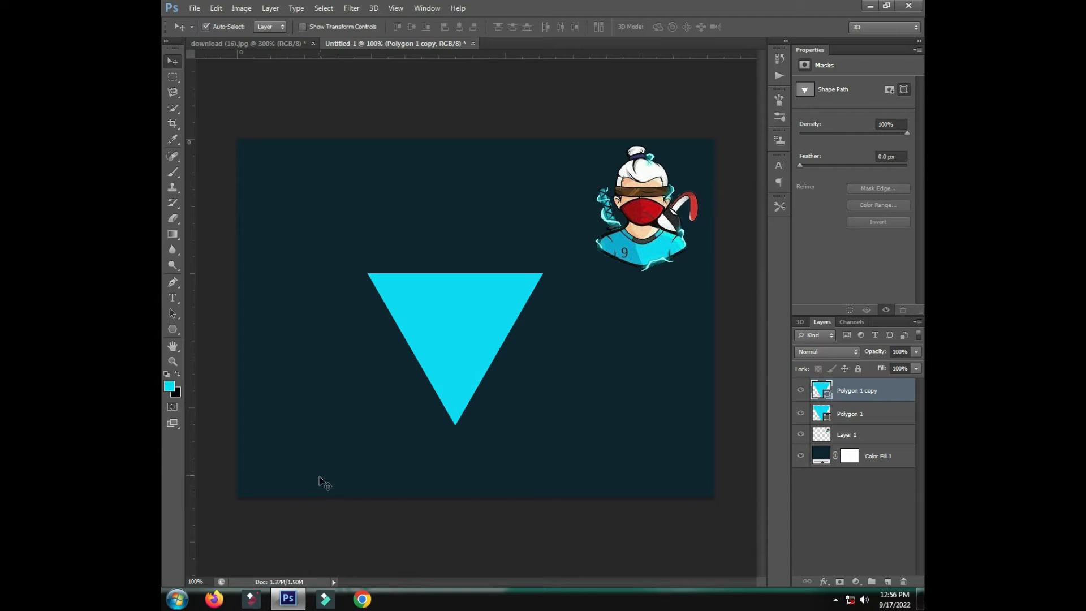
pyautogui.hotkey('ctrl', 't')
pyautogui.moveTo(543, 424)
pyautogui.mouseDown()
pyautogui.moveTo(521, 405)
pyautogui.moveTo(531, 413)
pyautogui.mouseUp()
pyautogui.press('Return')
# Recolour the smaller triangle, trying the shirt's blue 19a6d1 and settling on a muted teal from the recently used colours.
pyautogui.click(171, 330)
pyautogui.click(269, 28)
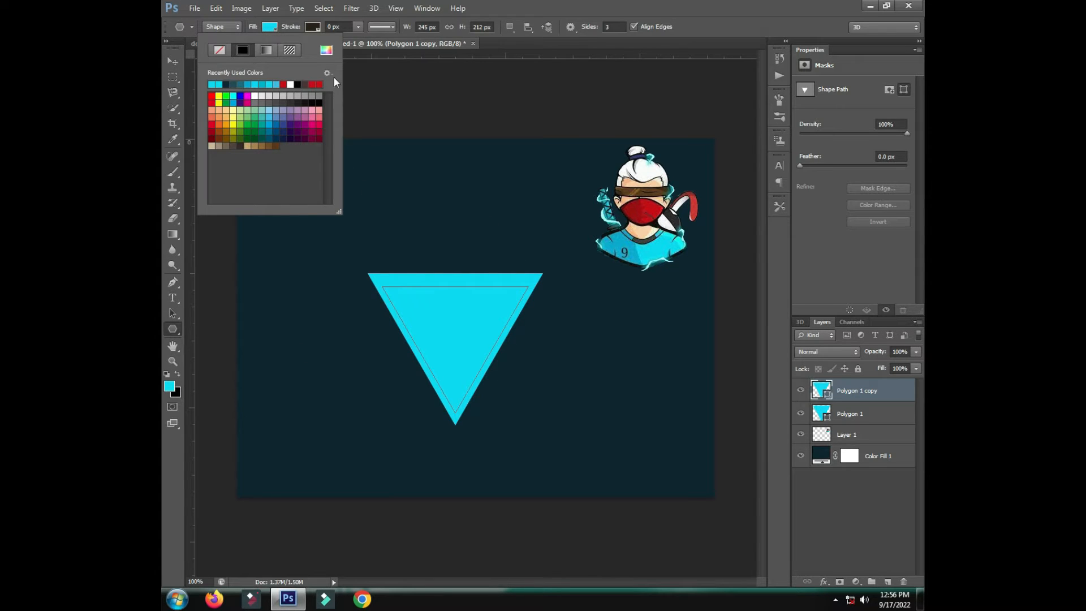
pyautogui.click(326, 50)
pyautogui.click(629, 237)
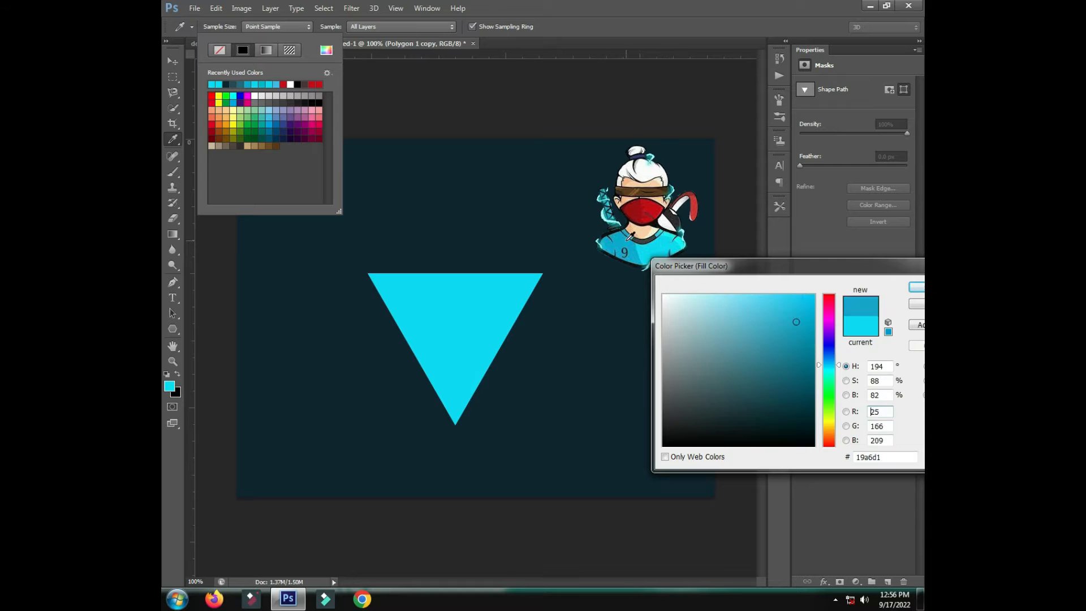
pyautogui.press('Return')
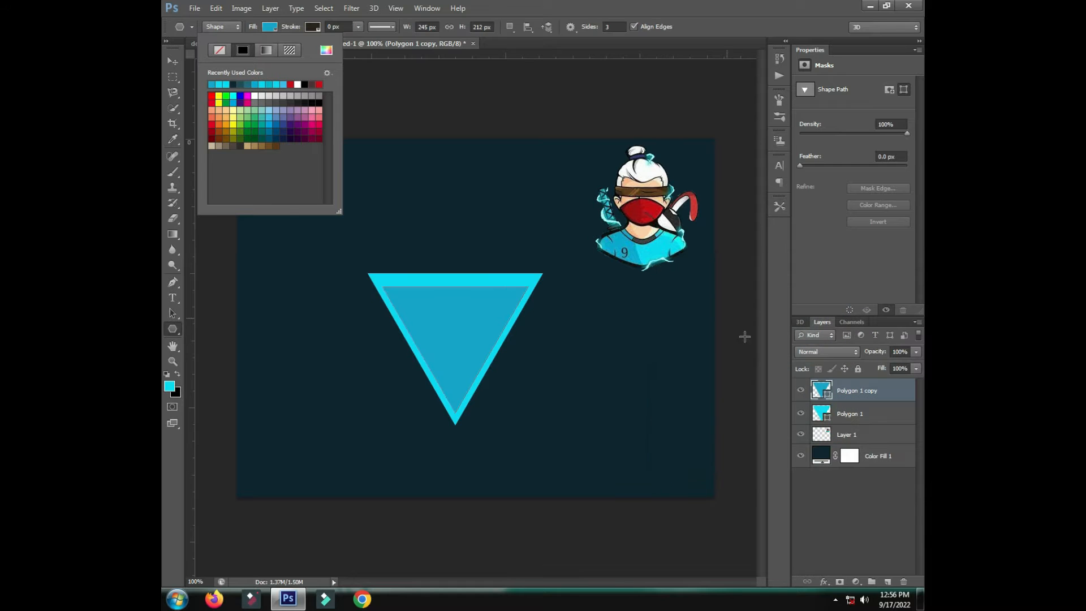
pyautogui.click(244, 82)
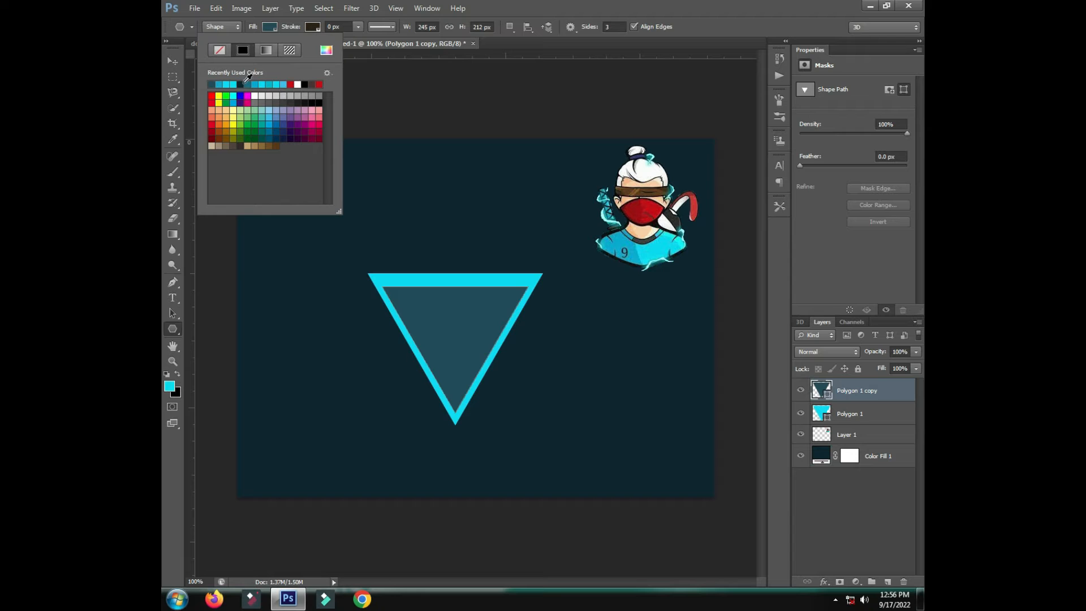
pyautogui.click(249, 85)
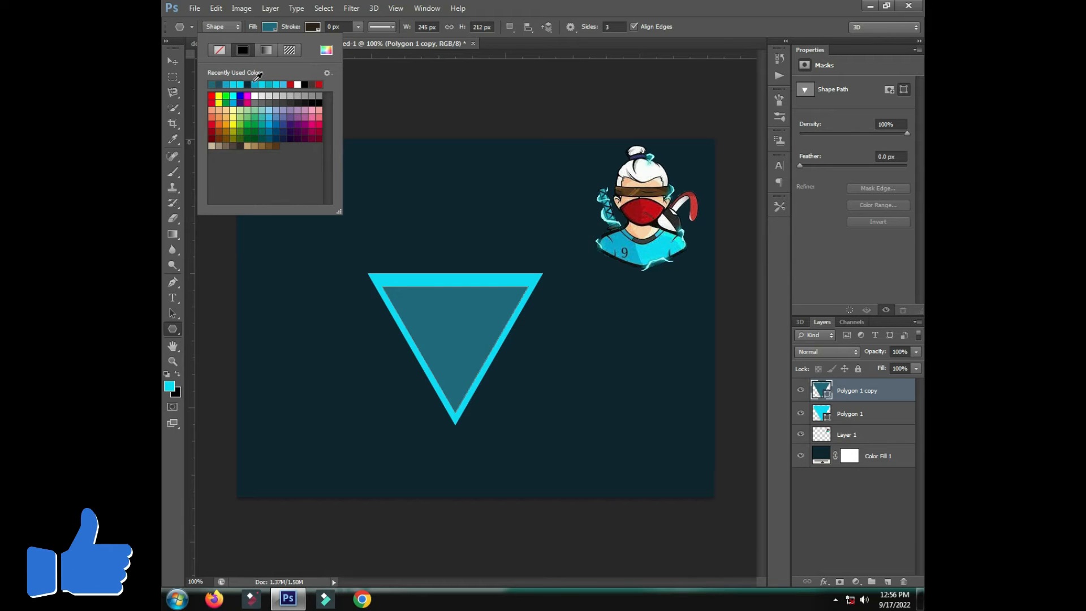
pyautogui.click(222, 83)
# Duplicate the teal triangle's layer and fill the new copy with dark red from the recently used colours.
pyautogui.click(173, 60)
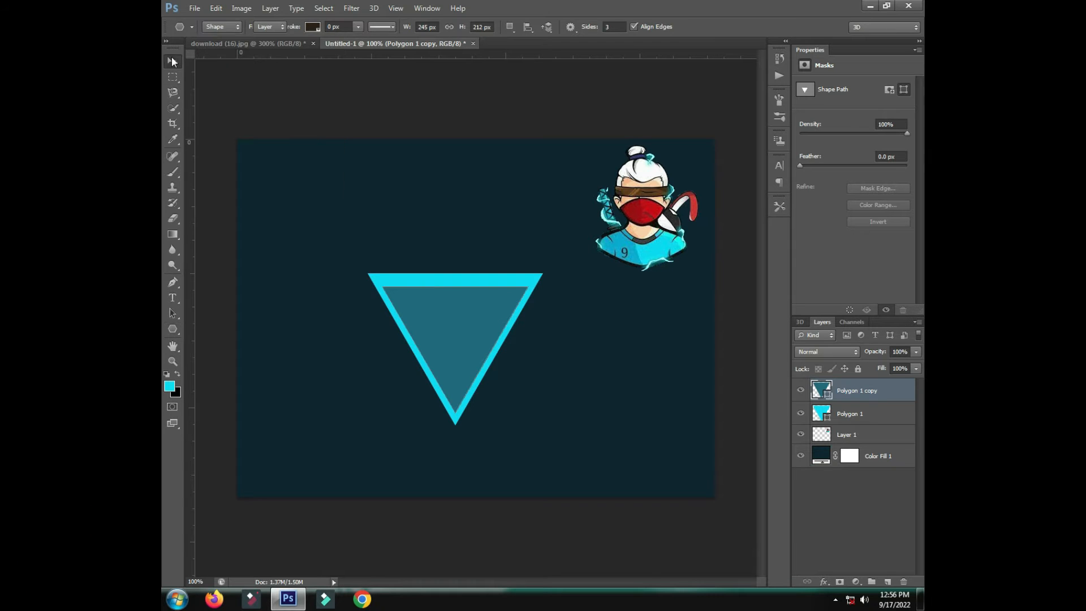
pyautogui.rightClick(886, 390)
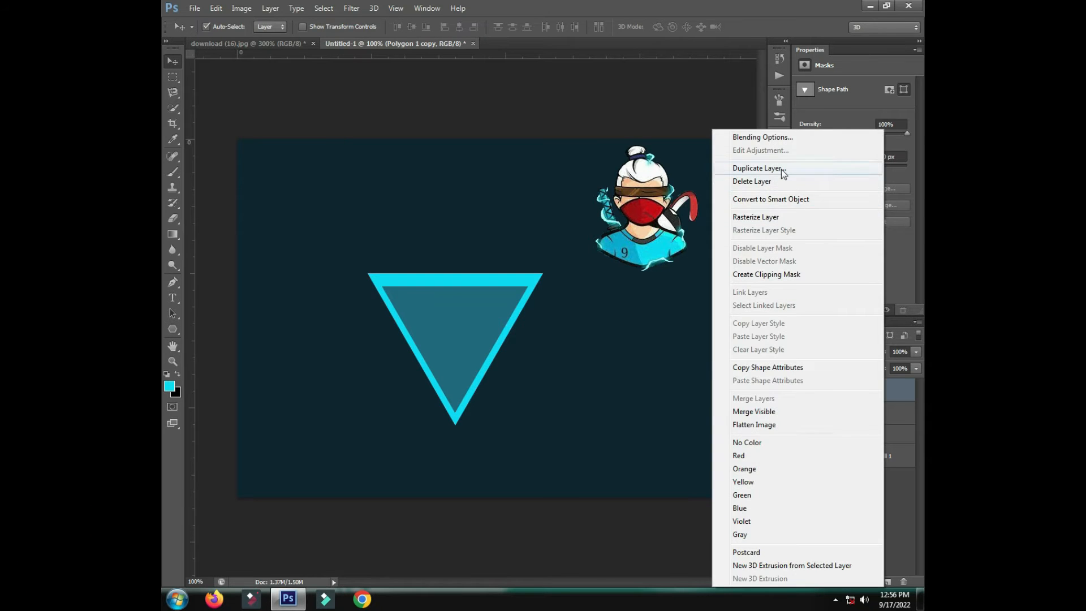
pyautogui.click(783, 169)
pyautogui.click(649, 186)
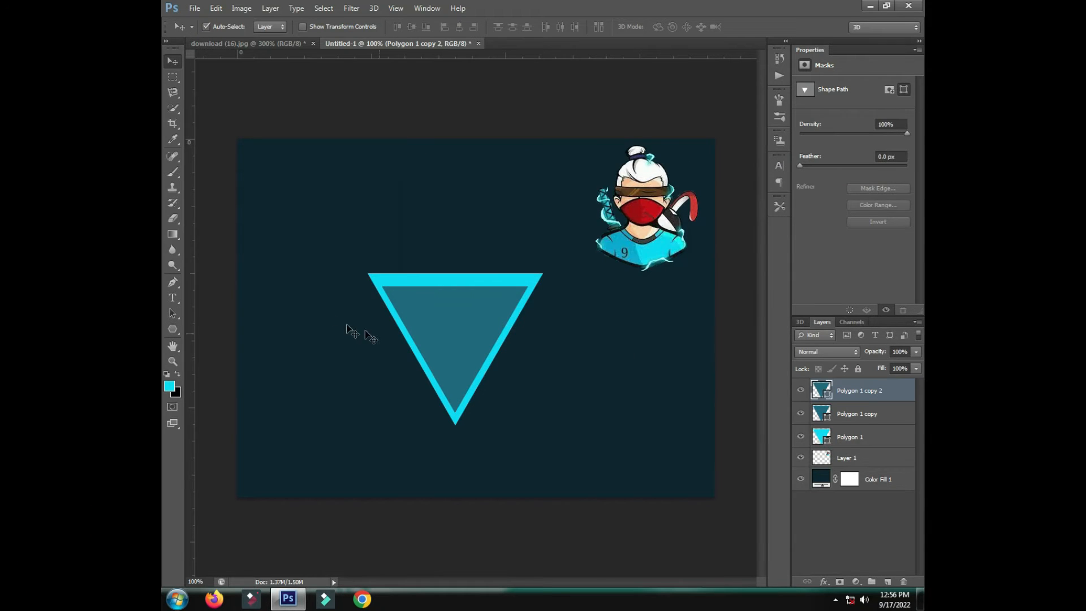
pyautogui.click(172, 329)
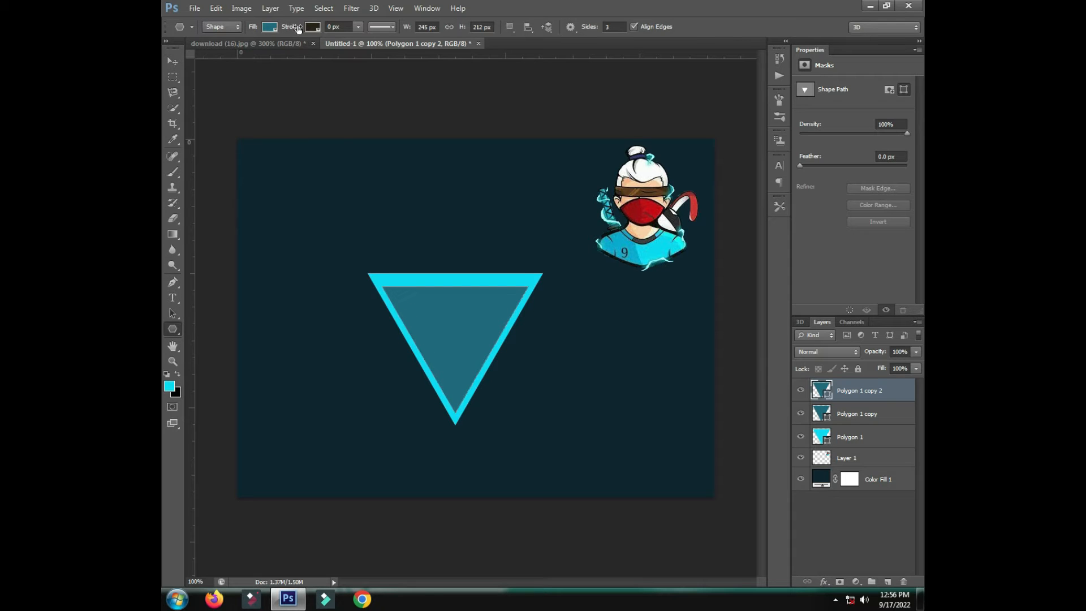
pyautogui.click(270, 27)
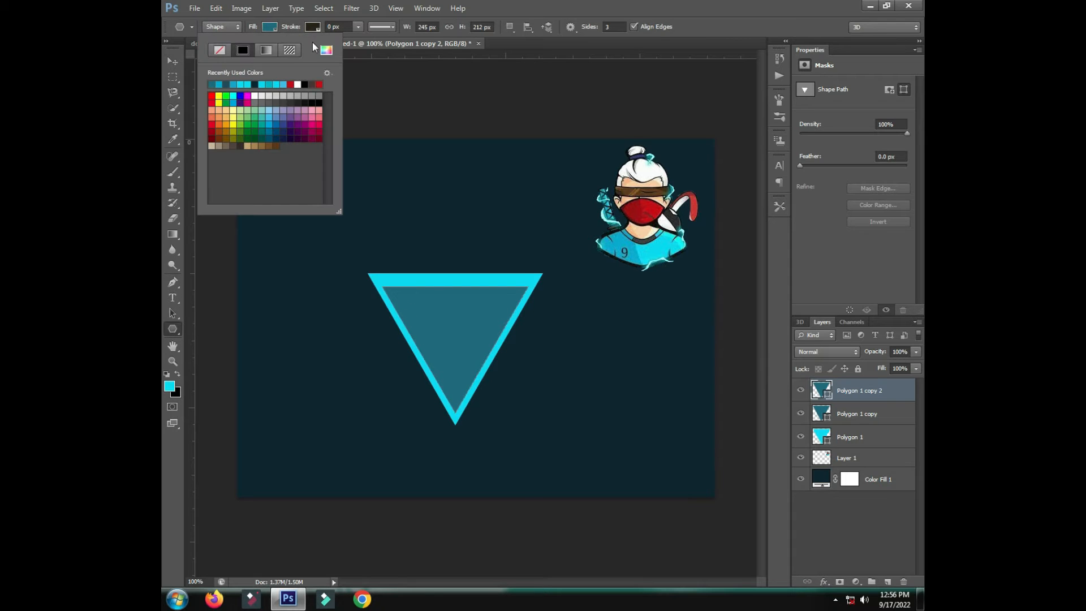
pyautogui.click(294, 84)
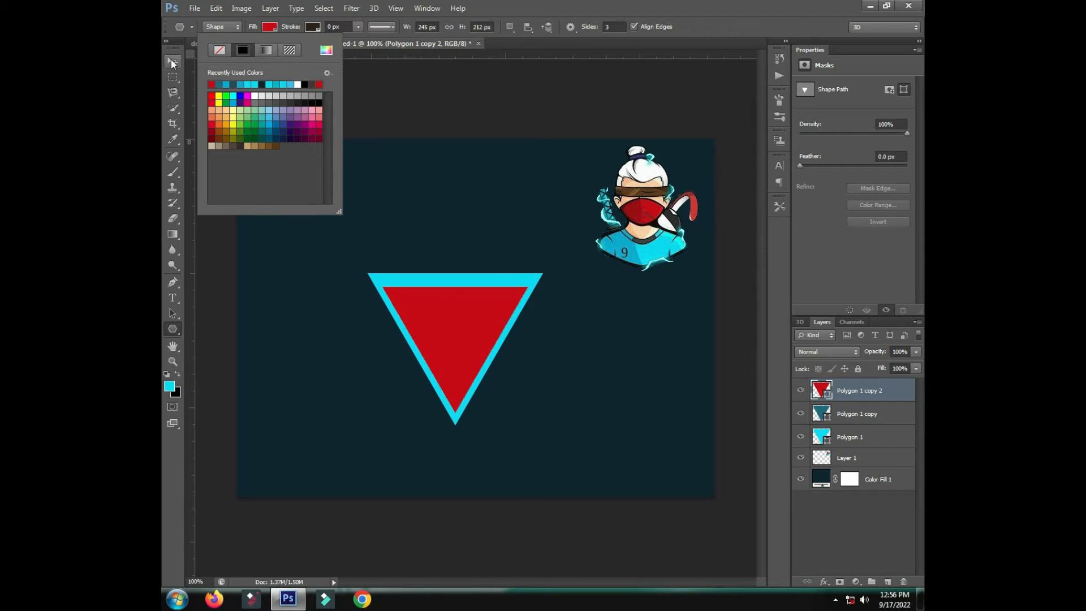
# Scale the red triangle down slightly about its centre to leave a teal rim around it.
pyautogui.click(170, 62)
pyautogui.hotkey('ctrl', 't')
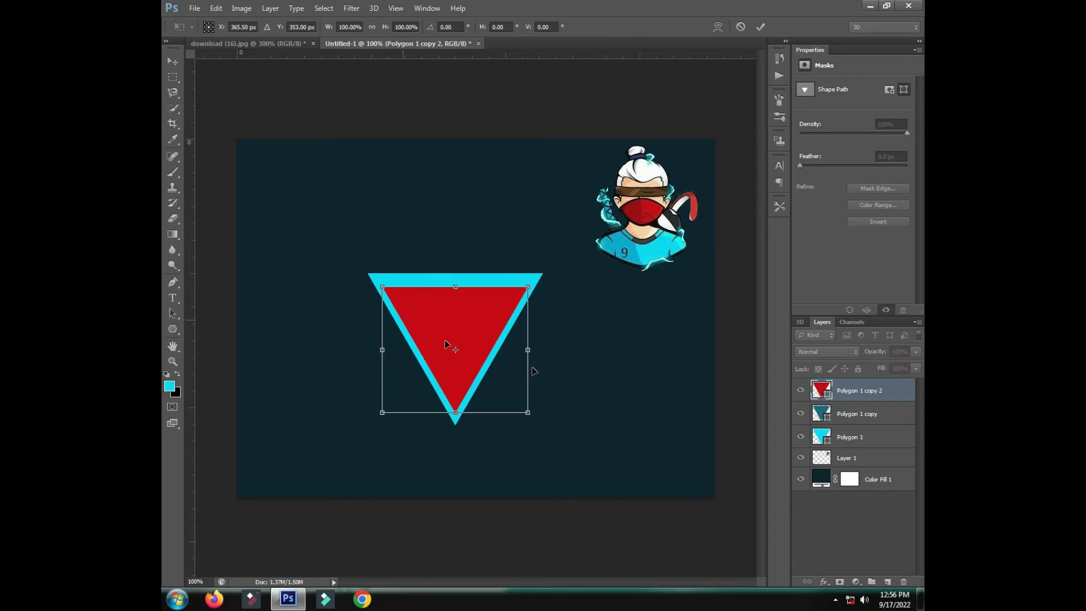
pyautogui.moveTo(524, 408); pyautogui.dragTo(516, 400)
pyautogui.press('Return')
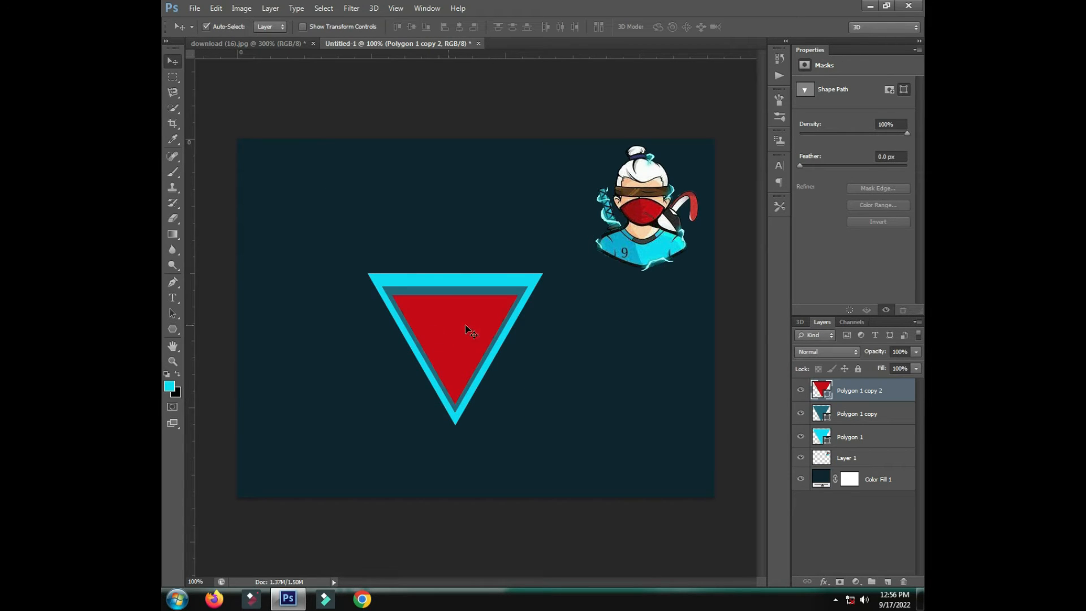
# Scale the teal triangle up about its centre to about 104% to widen its rim around the red triangle.
pyautogui.click(877, 416)
pyautogui.hotkey('ctrl', 't')
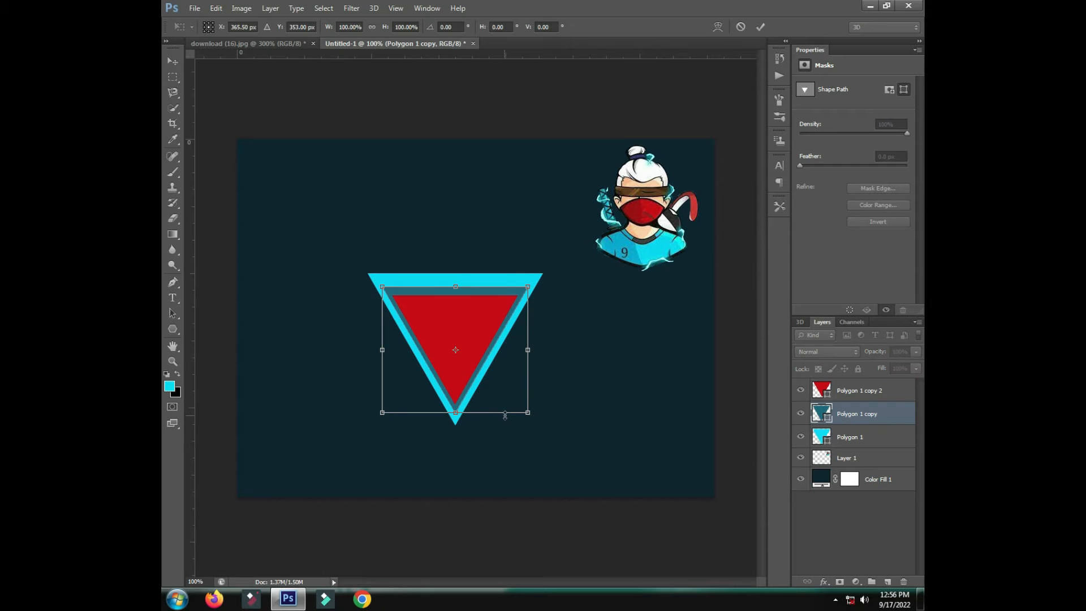
pyautogui.moveTo(529, 417); pyautogui.dragTo(532, 420)
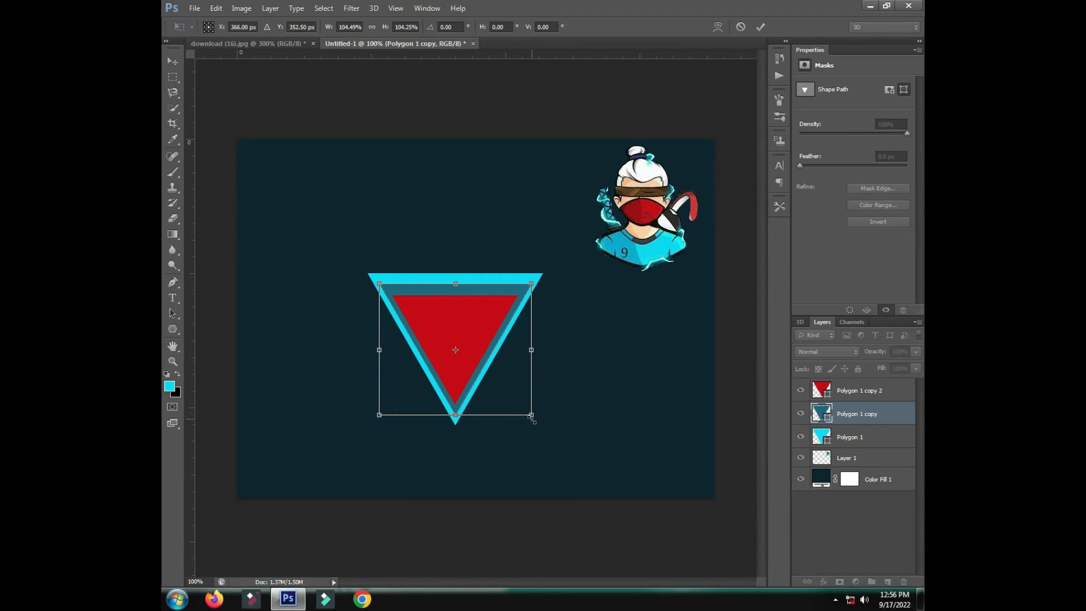
pyautogui.press('Return')
# Rasterize the red, teal and cyan triangle layers together.
pyautogui.click(860, 390)
pyautogui.keyDown('shift'); pyautogui.click(859, 413); pyautogui.keyUp('shift')
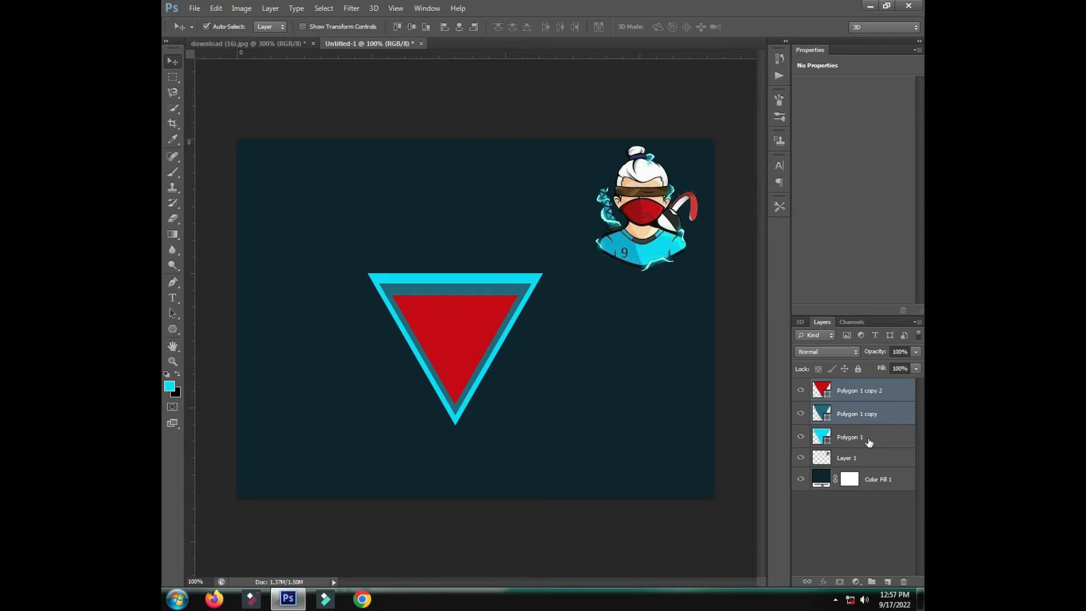
pyautogui.keyDown('shift'); pyautogui.click(869, 439); pyautogui.keyUp('shift')
pyautogui.rightClick(869, 441)
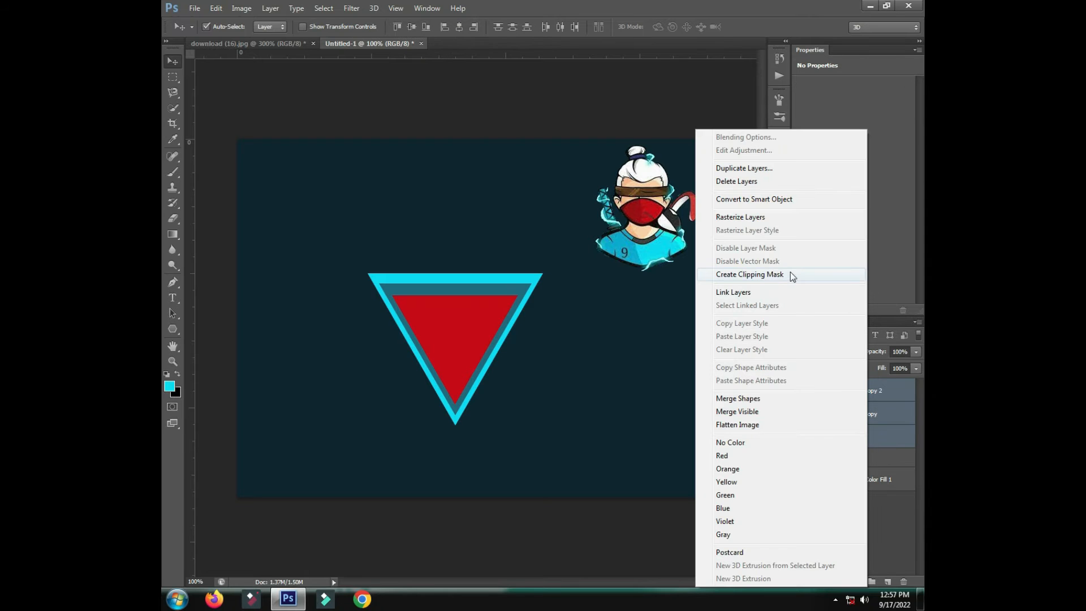
pyautogui.click(761, 228)
# Move the character's layer to the top of the stack and merge the three triangle layers into one.
pyautogui.moveTo(847, 449); pyautogui.dragTo(866, 393)
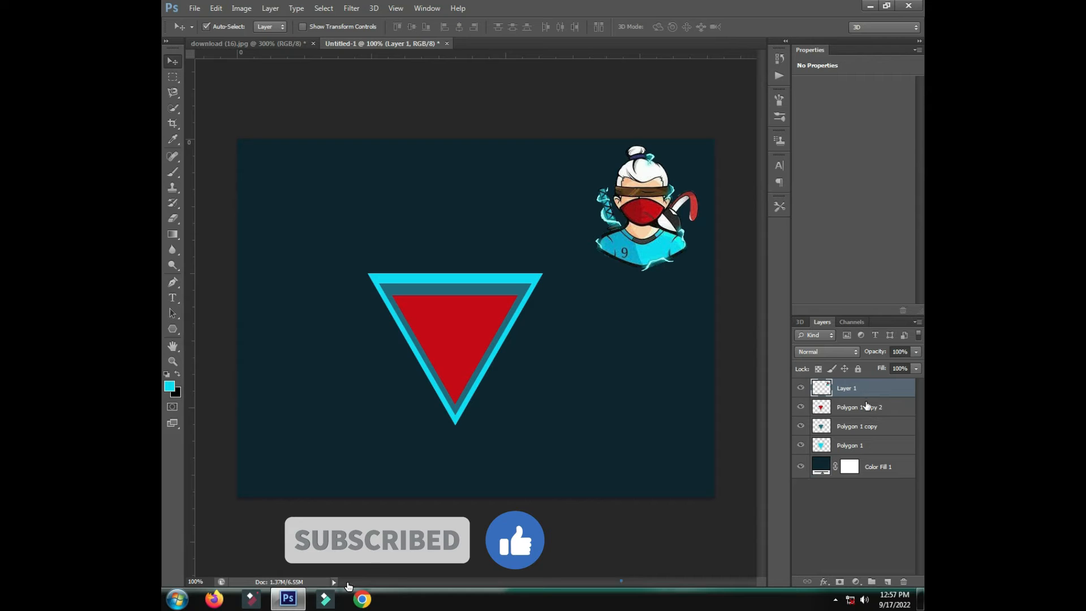
pyautogui.click(866, 407)
pyautogui.keyDown('shift'); pyautogui.click(869, 445); pyautogui.keyUp('shift')
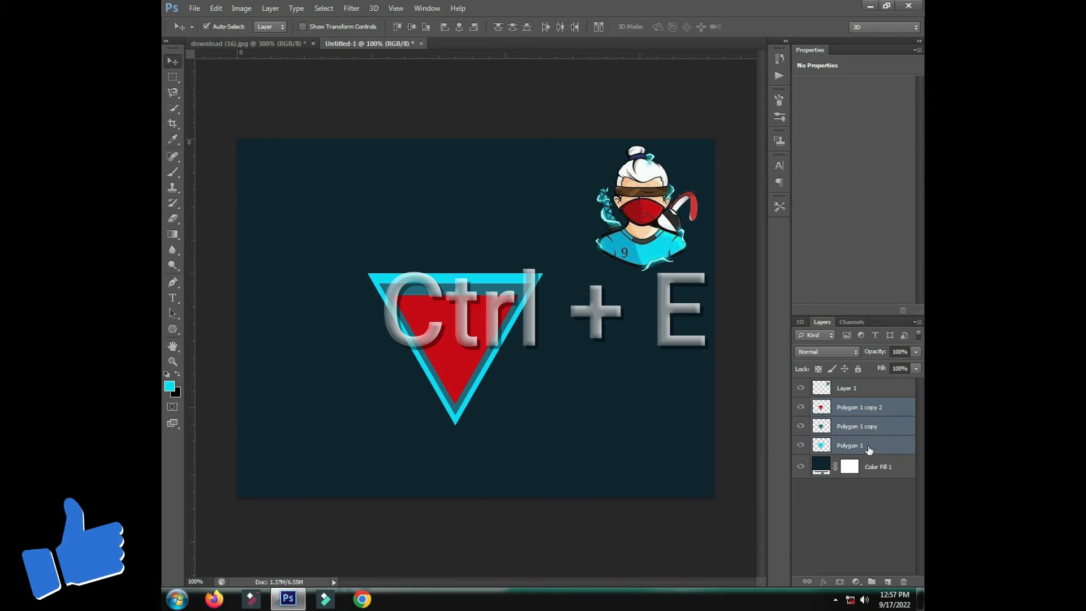
pyautogui.hotkey('ctrl', 'e')
# Move the masked character onto the triangle and shift the triangle slightly up so the two line up near the canvas centre.
pyautogui.click(874, 393)
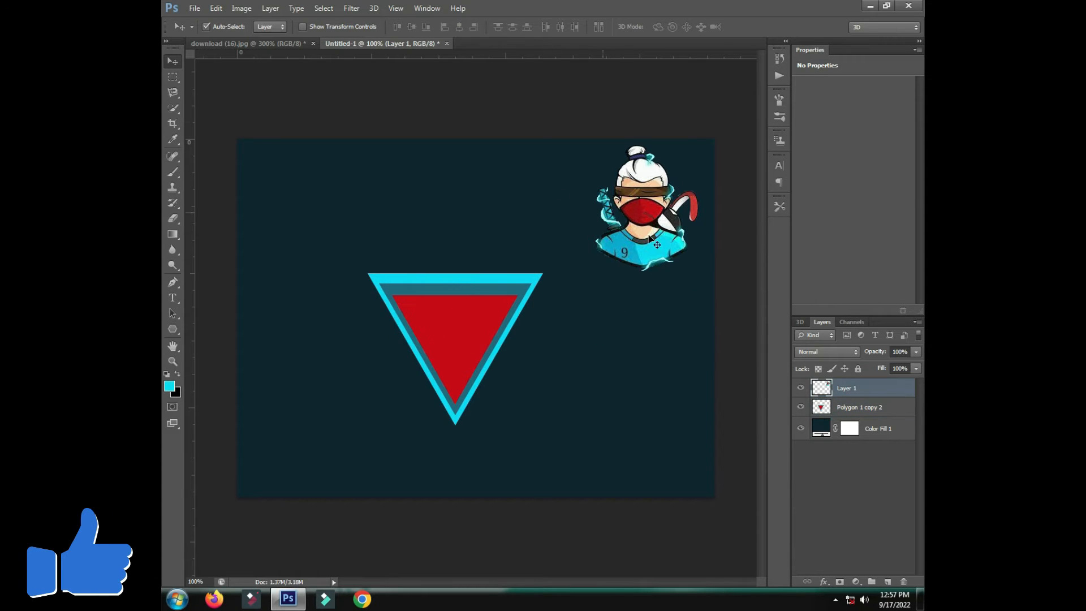
pyautogui.moveTo(641, 241); pyautogui.dragTo(454, 336)
pyautogui.moveTo(532, 292); pyautogui.dragTo(547, 267)
pyautogui.moveTo(475, 299); pyautogui.dragTo(496, 281)
# Enlarge the character about its centre until it covers most of the triangle, and fine-tune its position.
pyautogui.hotkey('ctrl', 't')
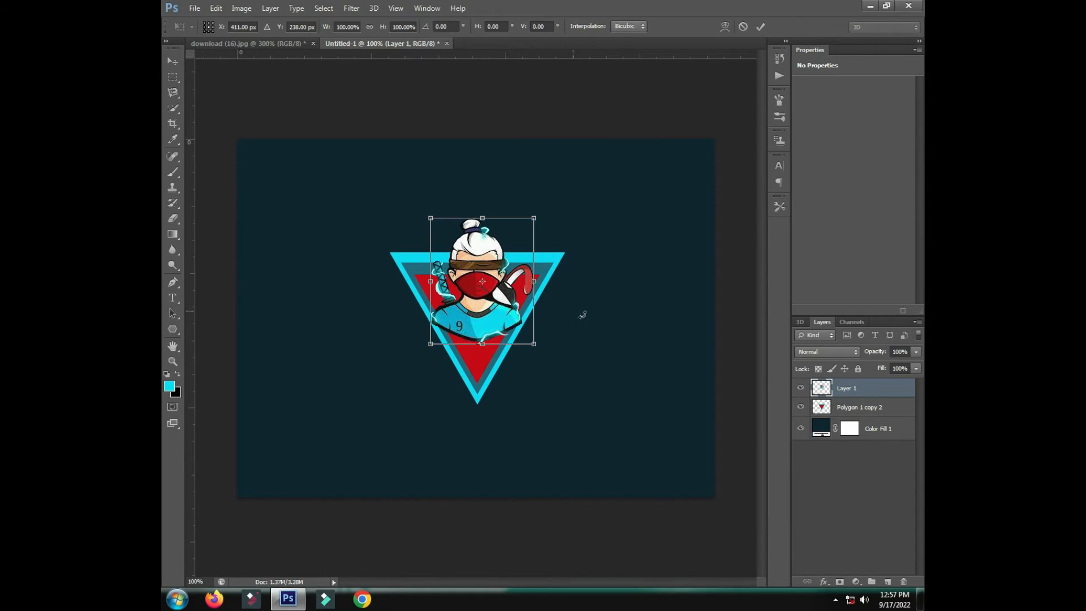
pyautogui.moveTo(534, 344); pyautogui.dragTo(567, 379)
pyautogui.press('Return')
pyautogui.moveTo(494, 323); pyautogui.dragTo(496, 321)
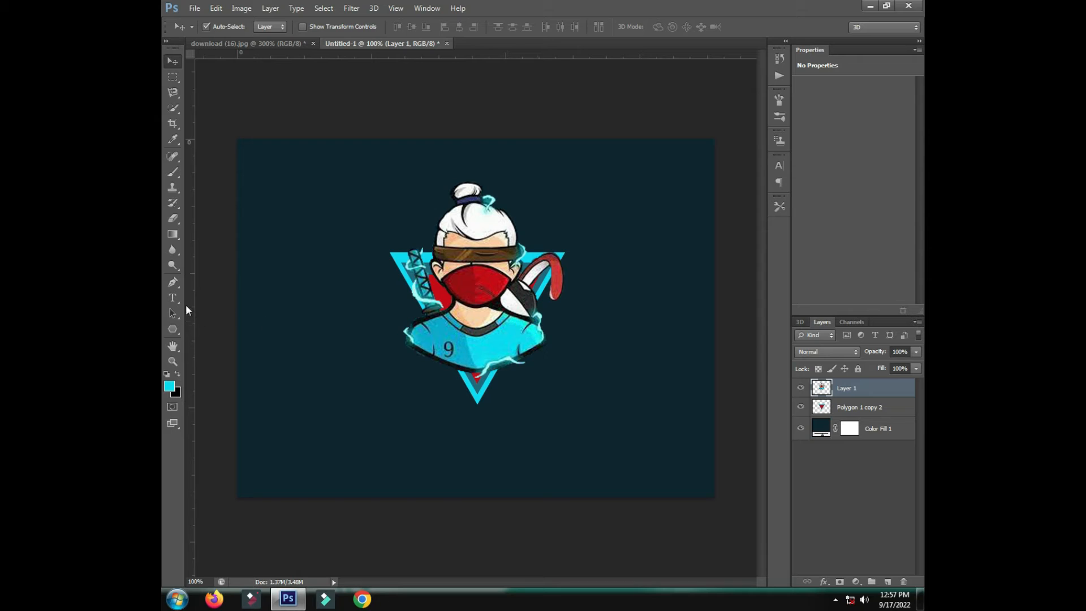
# Draw a cyan rounded rectangle of about 231 × 89 px with a 15 px corner radius below the character's shirt.
pyautogui.moveTo(177, 325); pyautogui.dragTo(245, 357)
pyautogui.click(239, 342)
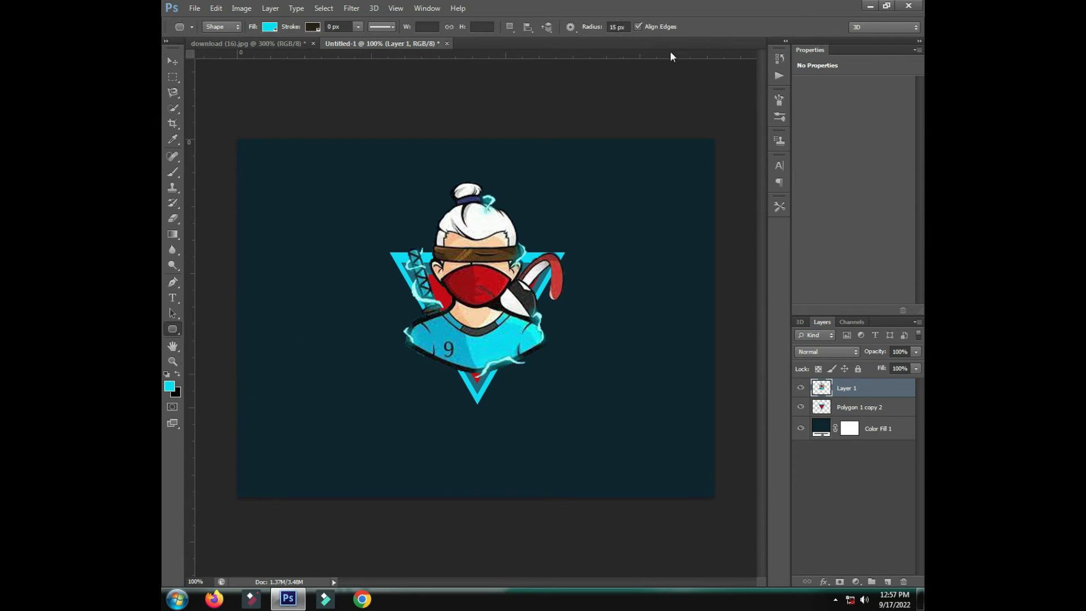
pyautogui.click(613, 27)
pyautogui.moveTo(407, 369); pyautogui.dragTo(545, 423)
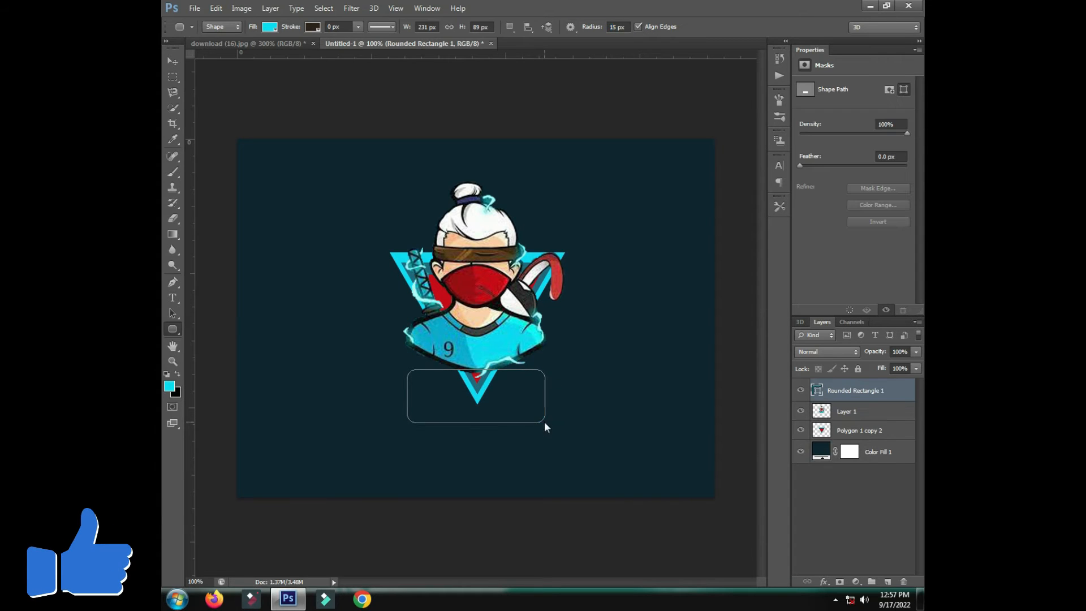
# Warp the rounded rectangle so its lower edge arches upward, and move the shape slightly down beneath the shirt.
pyautogui.hotkey('ctrl', 't')
pyautogui.rightClick(520, 405)
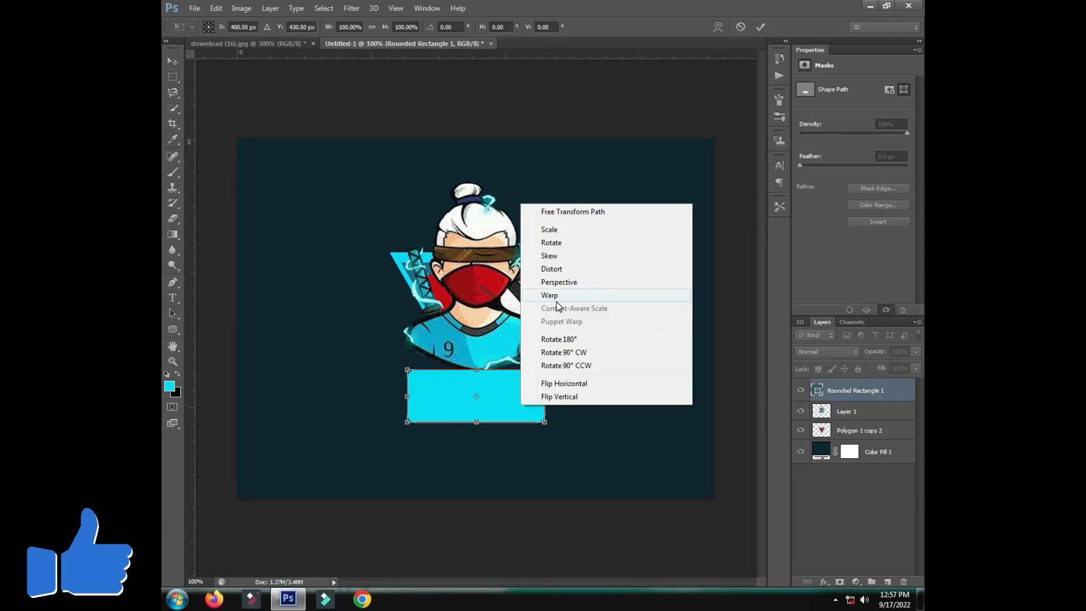
pyautogui.click(557, 296)
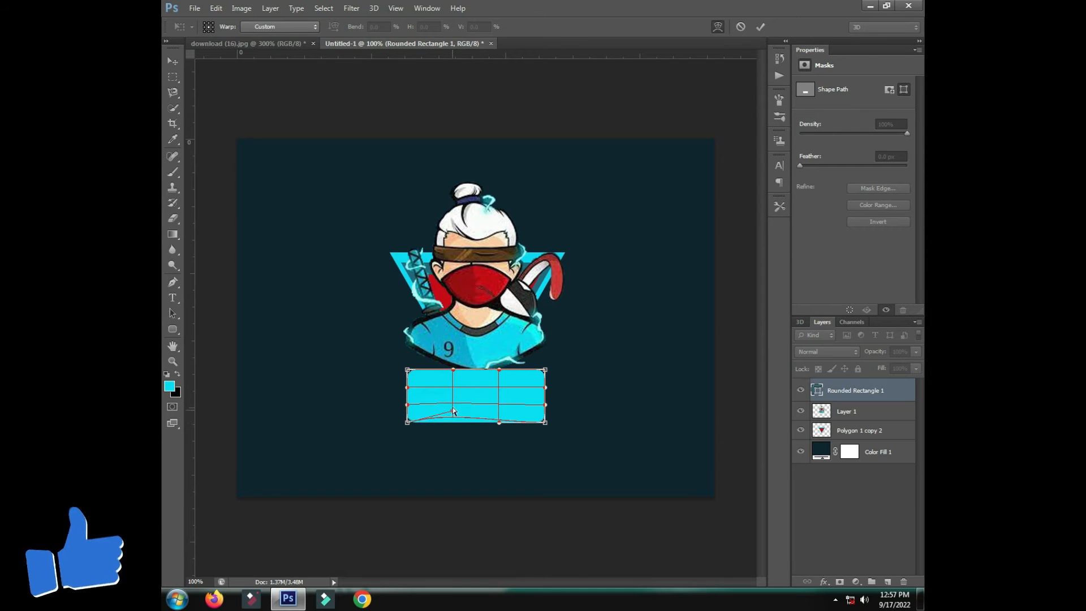
pyautogui.moveTo(453, 422); pyautogui.dragTo(452, 406)
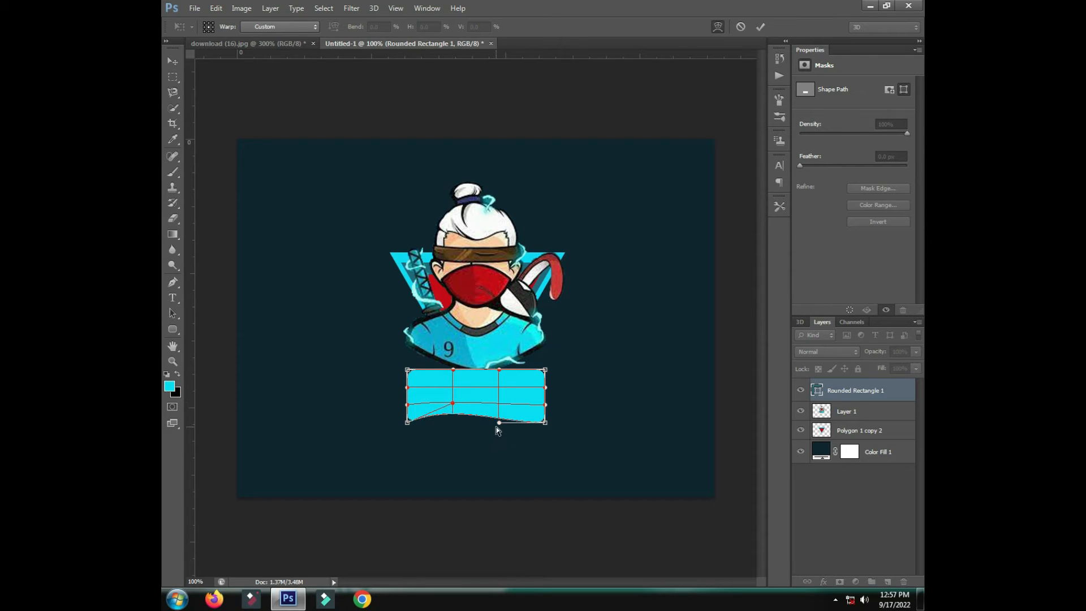
pyautogui.moveTo(498, 423); pyautogui.dragTo(498, 400)
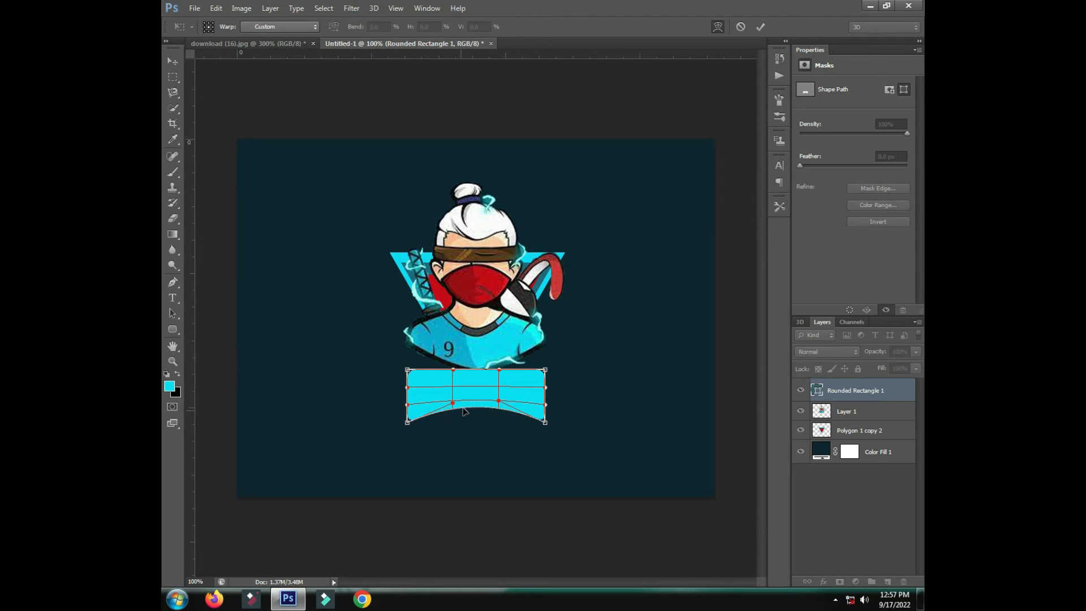
pyautogui.press('Return')
pyautogui.press('v')
pyautogui.moveTo(536, 366); pyautogui.dragTo(544, 368)
# Fill the arched rectangle with a blue sampled from the character's shirt, after trying the mask's red c70c17.
pyautogui.click(173, 329)
pyautogui.click(270, 29)
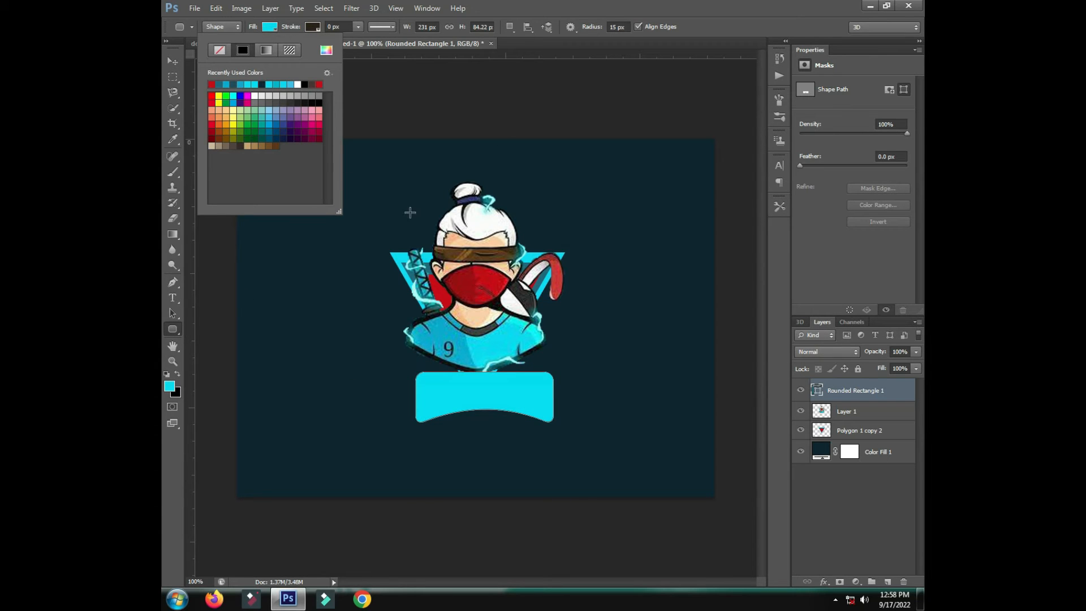
pyautogui.click(326, 50)
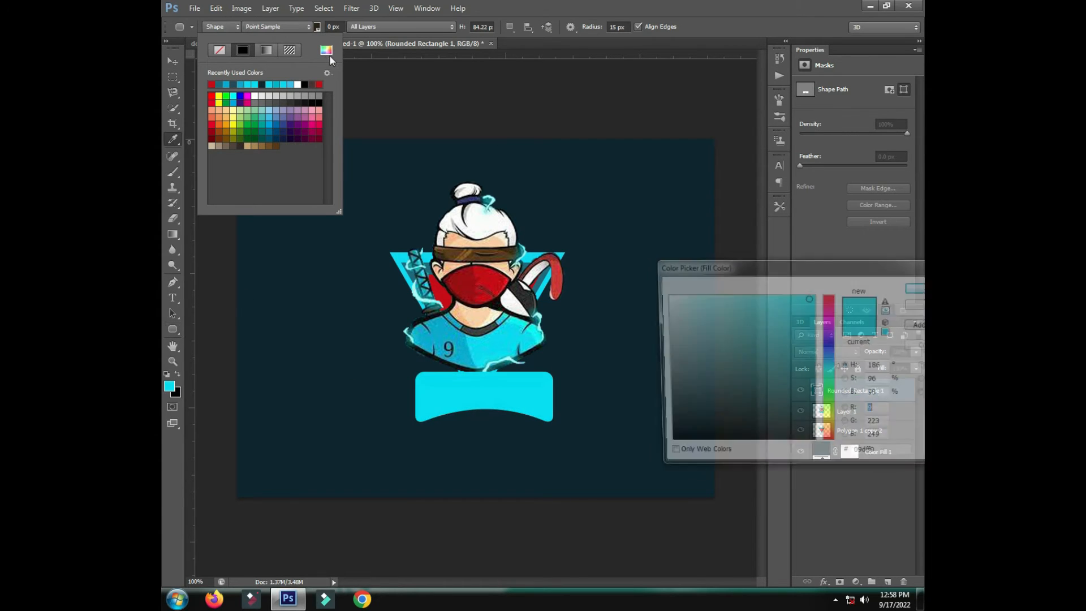
pyautogui.click(504, 279)
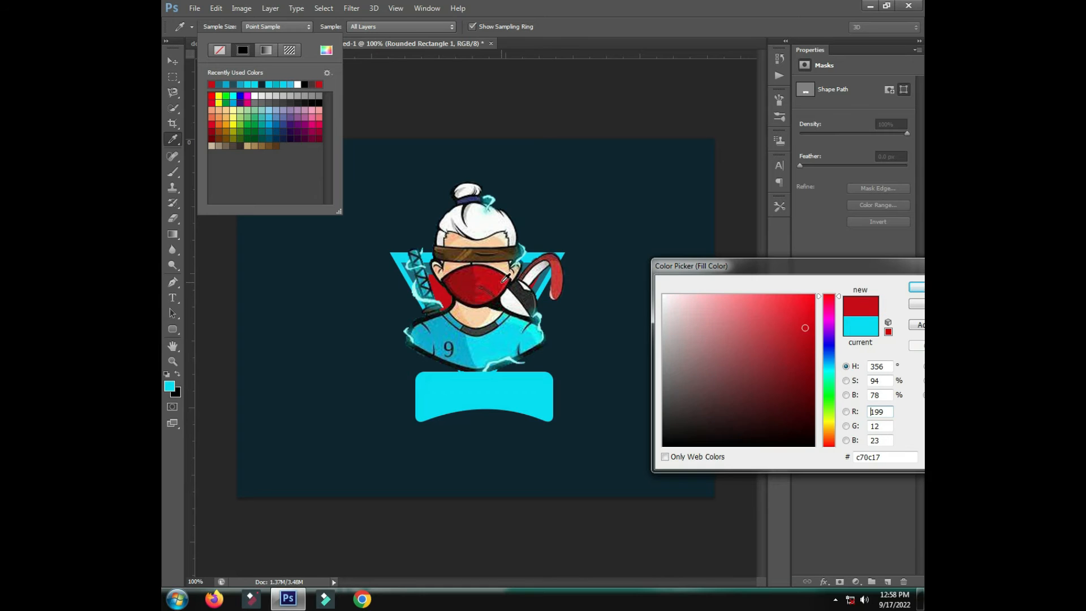
pyautogui.click(450, 333)
pyautogui.click(915, 286)
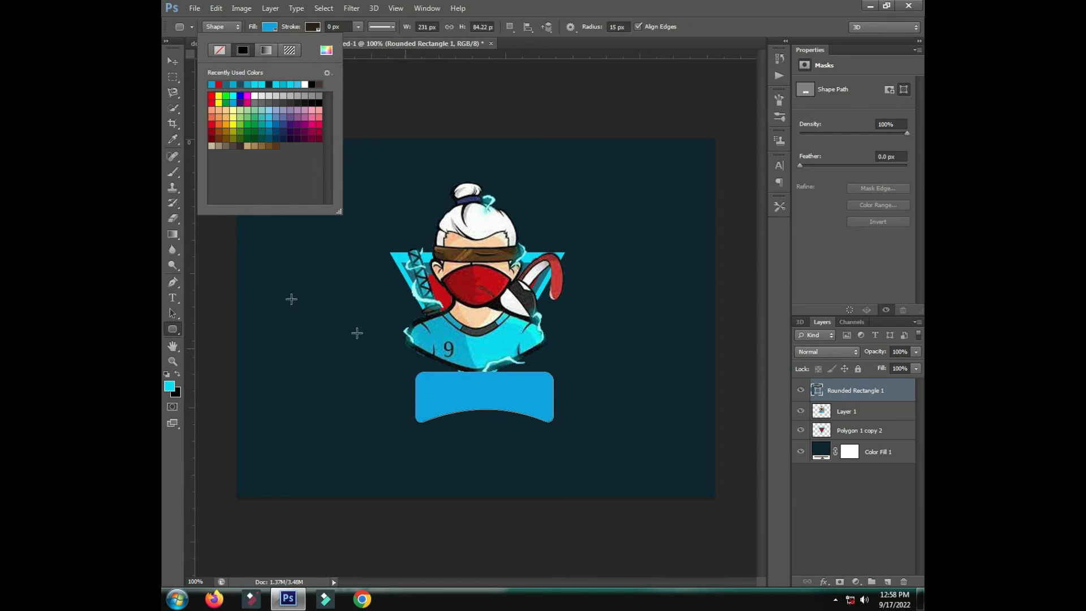
pyautogui.press('Escape')
# Turn the blue shape upside down so its curved edge faces up, narrow it slightly and seat it against the shirt's hem.
pyautogui.hotkey('ctrl', 't')
pyautogui.moveTo(552, 361); pyautogui.dragTo(430, 424)
pyautogui.moveTo(523, 408)
pyautogui.mouseDown()
pyautogui.moveTo(511, 395)
pyautogui.moveTo(517, 405)
pyautogui.mouseUp()
pyautogui.press('Up')
pyautogui.press('Up')
pyautogui.press('Up')
pyautogui.press('Up')
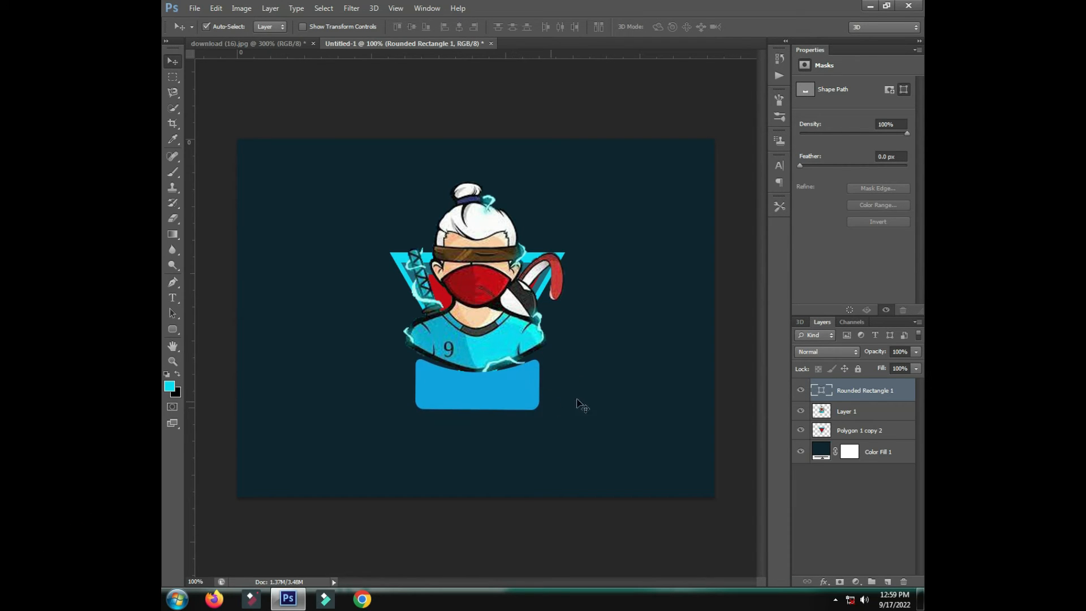
# Place the blue shape's layer directly beneath the character's layer and rasterize it.
pyautogui.moveTo(894, 390); pyautogui.dragTo(812, 419)
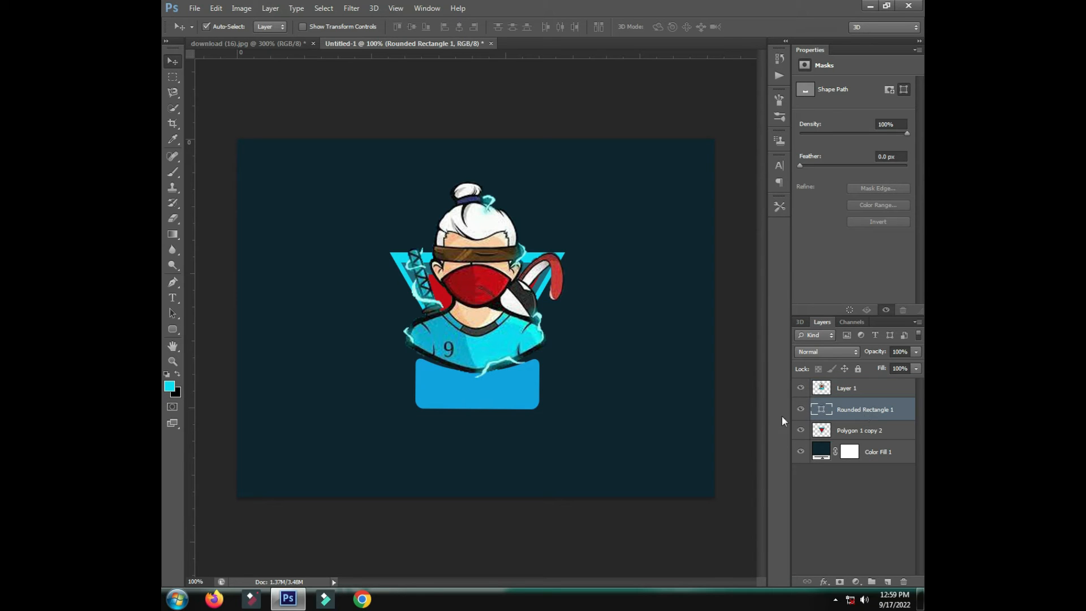
pyautogui.rightClick(875, 417)
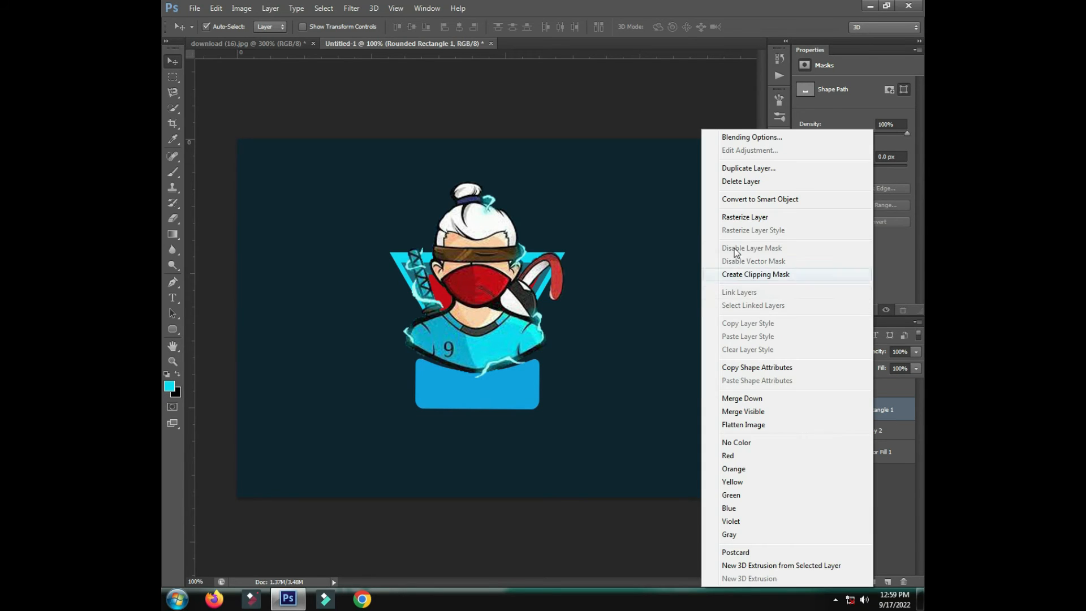
pyautogui.click(748, 219)
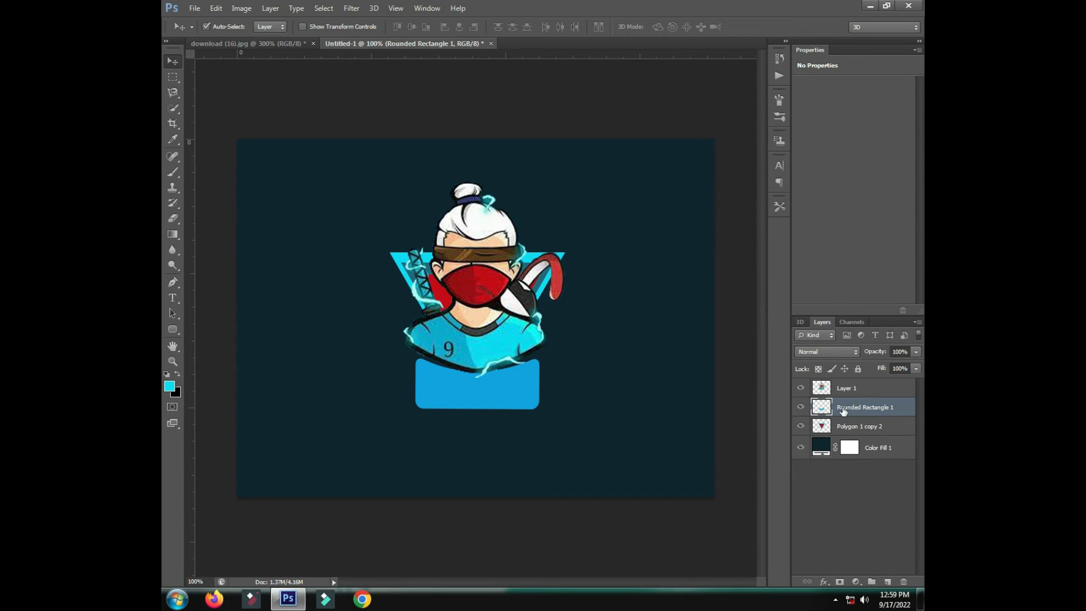
# Add the cyan text NINJA in 6 pt Stencil Std on the blue rectangle.
pyautogui.click(173, 298)
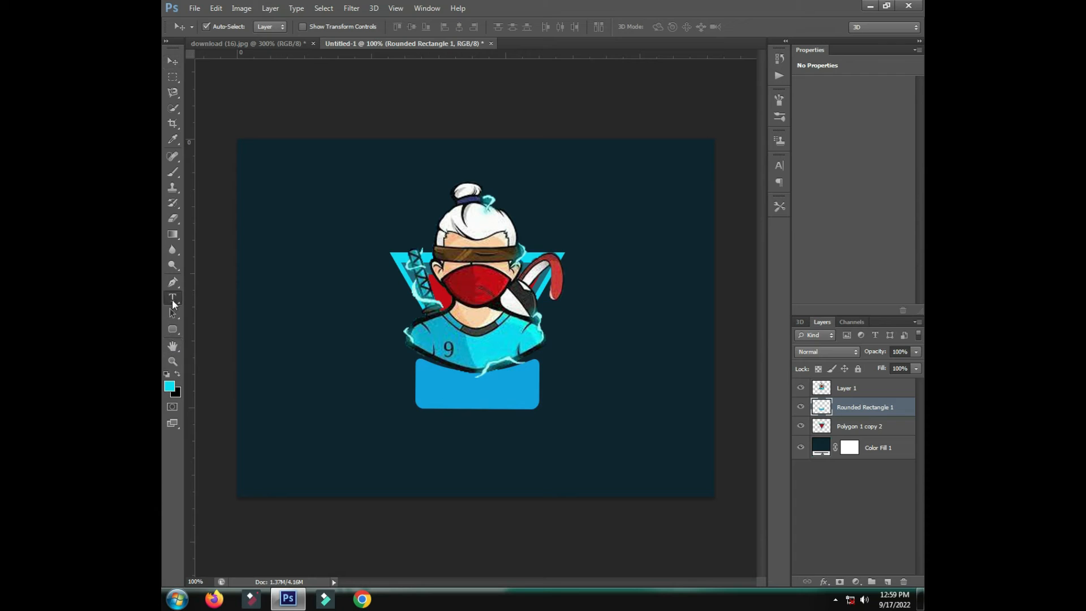
pyautogui.click(422, 401)
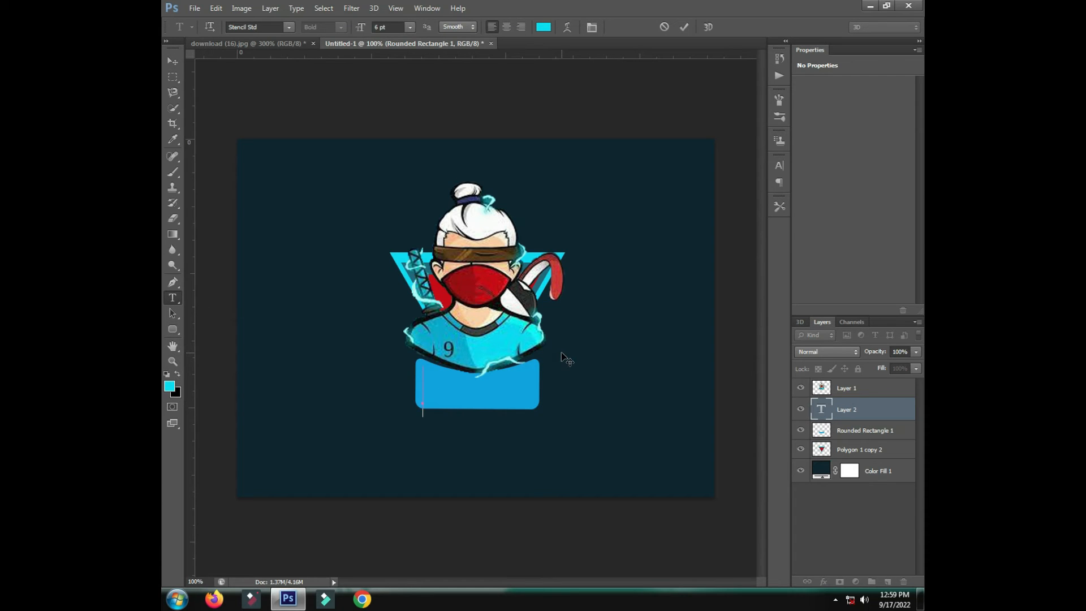
pyautogui.write('NI')
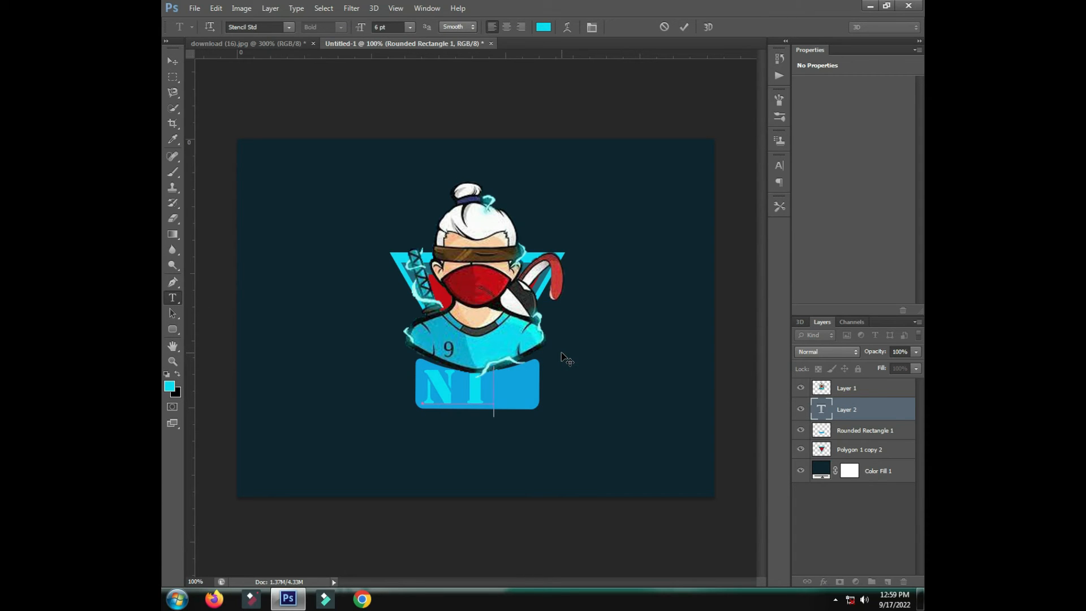
pyautogui.press('BackSpace')
pyautogui.write('IN')
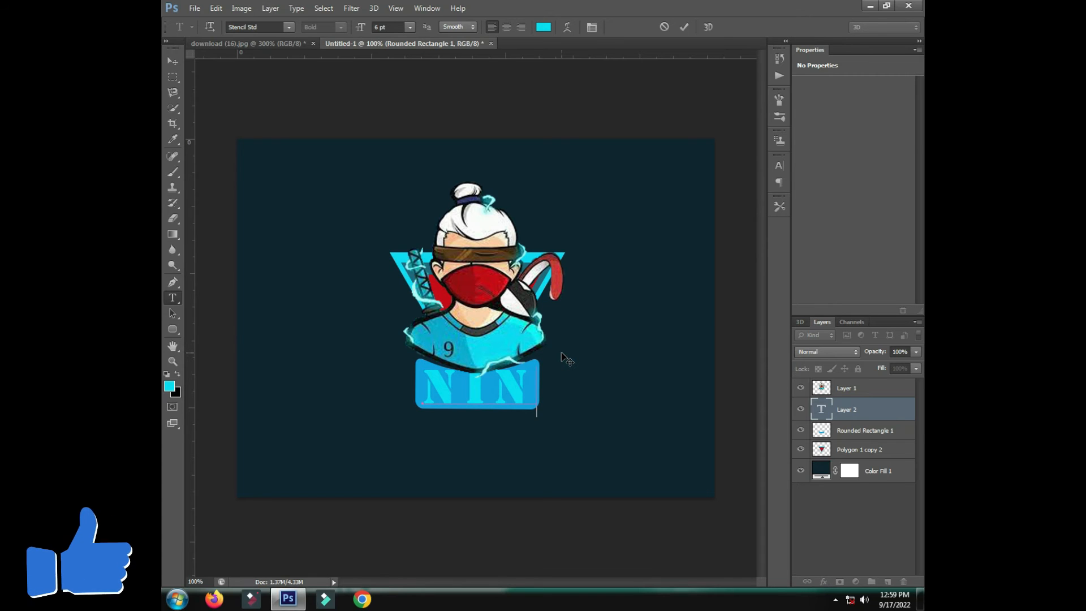
pyautogui.write('JA')
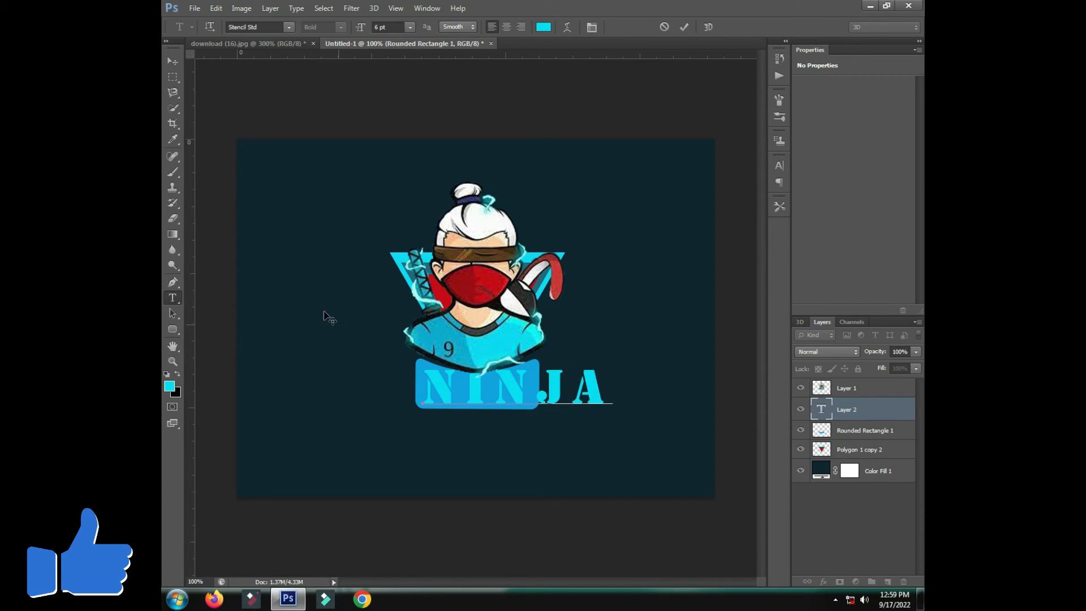
pyautogui.hotkey('ctrl', 'a')
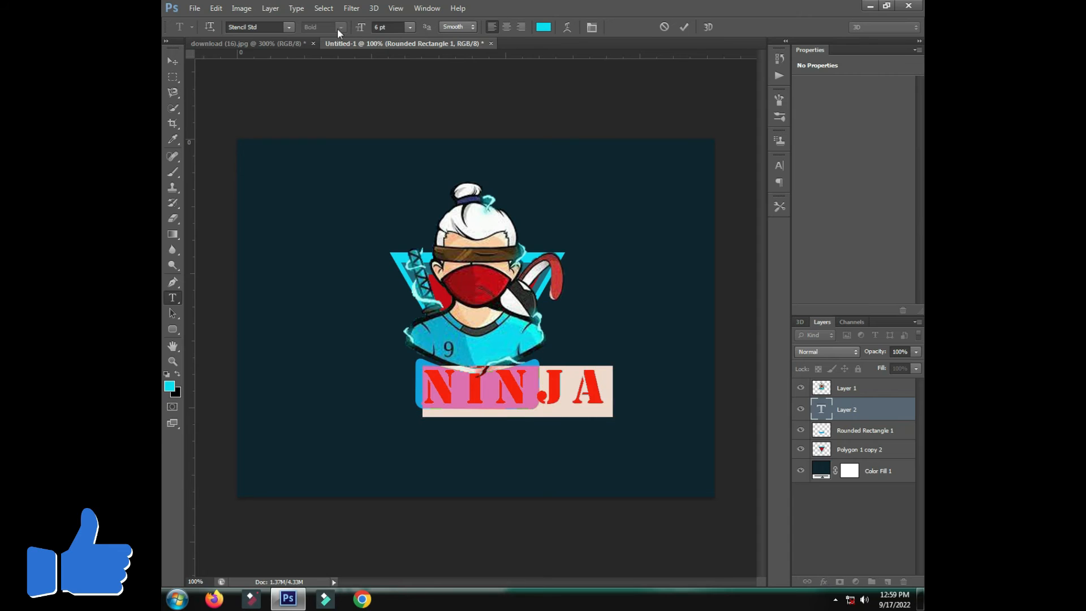
# Move the NINJA text onto the blue rectangle and scale it down to about 2.91 pt to fit inside.
pyautogui.click(173, 60)
pyautogui.moveTo(581, 389); pyautogui.dragTo(507, 392)
pyautogui.hotkey('ctrl', 't')
pyautogui.press('Return')
# Warp the NINJA text horizontally with the Arc Lower style so its lower edge bends downward.
pyautogui.click(172, 297)
pyautogui.click(446, 383)
pyautogui.hotkey('ctrl', 'a')
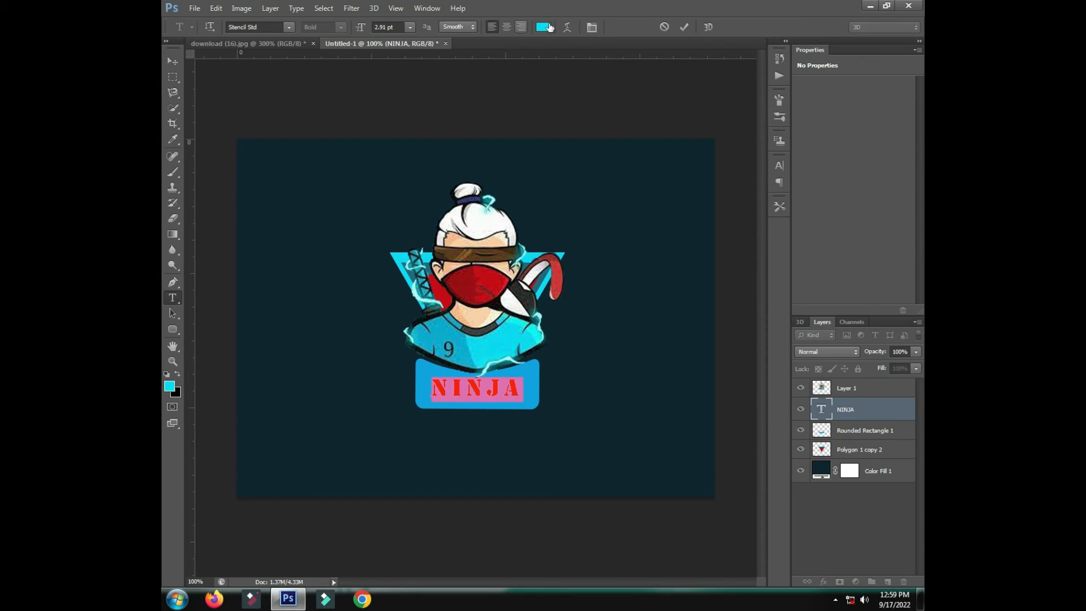
pyautogui.click(567, 27)
pyautogui.click(563, 171)
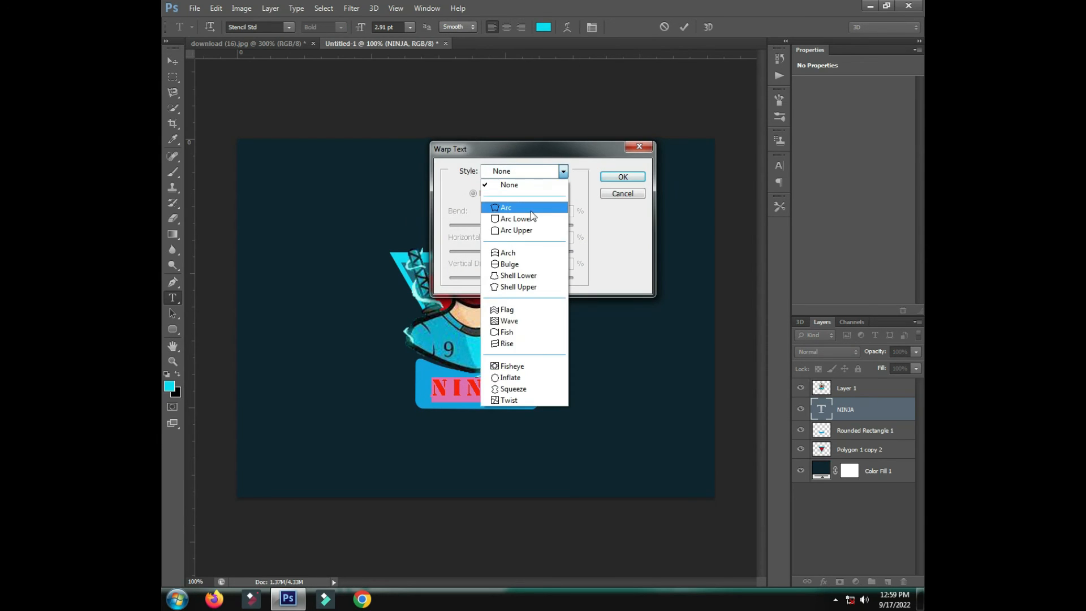
pyautogui.click(543, 216)
pyautogui.moveTo(543, 223); pyautogui.dragTo(540, 220)
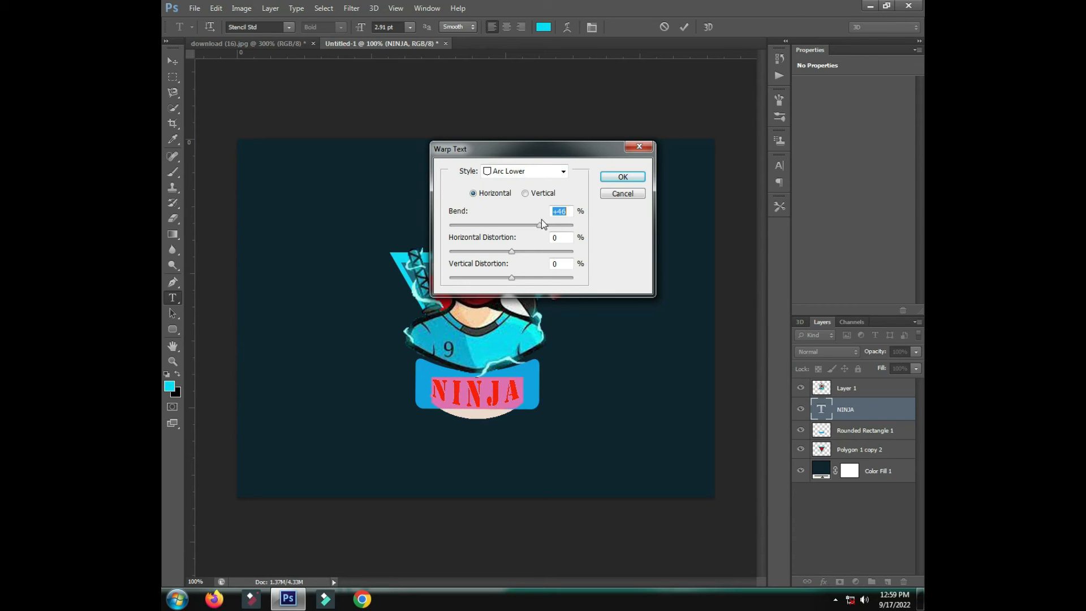
pyautogui.click(628, 175)
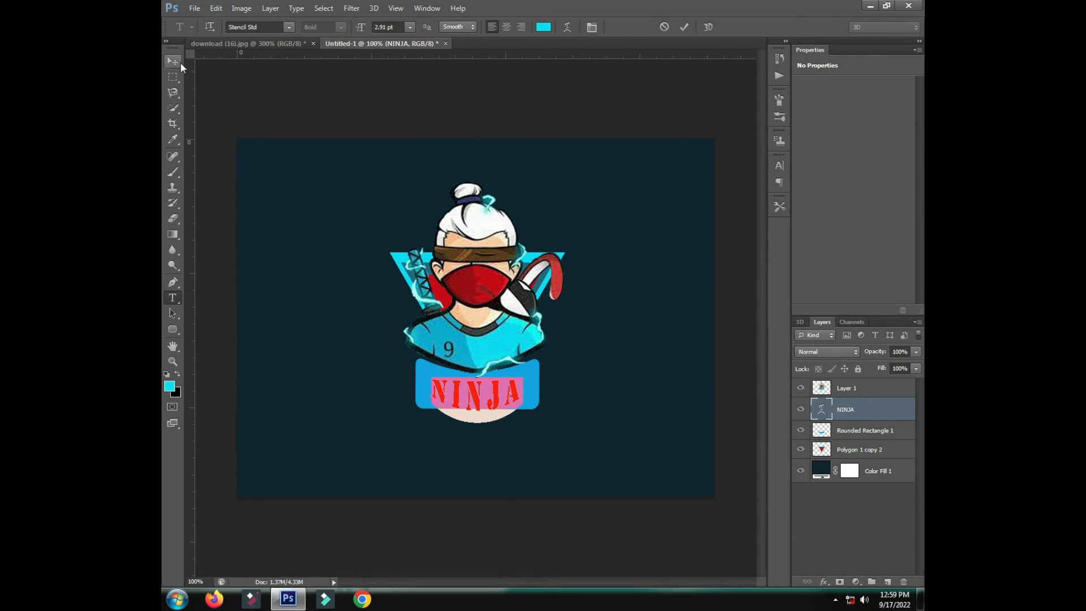
# Enlarge the warped NINJA text to span the blue rectangle's width and nudge it up into place.
pyautogui.click(177, 61)
pyautogui.hotkey('ctrl', 't')
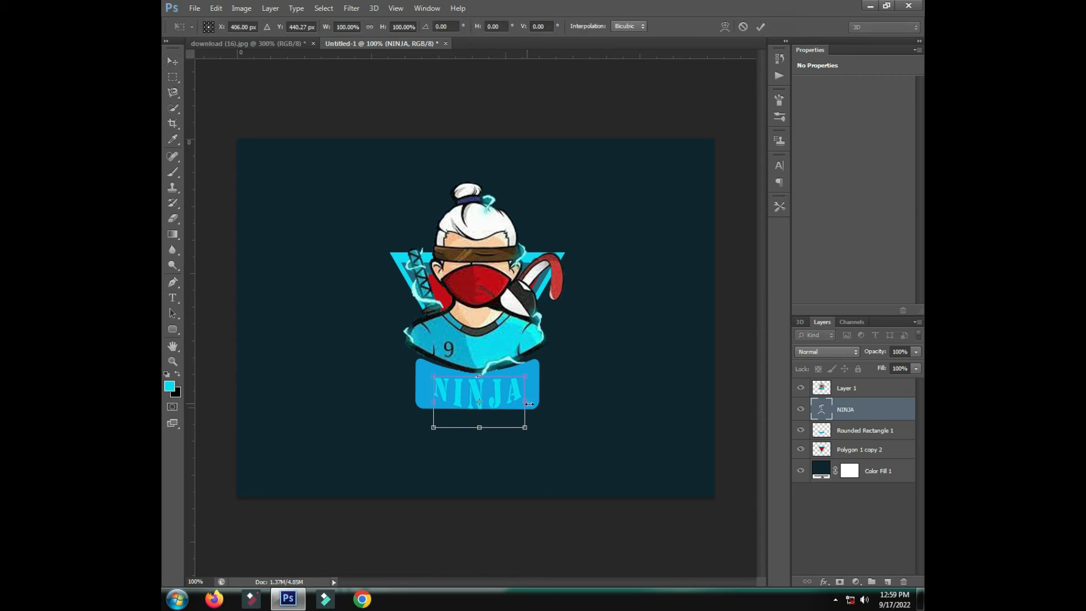
pyautogui.moveTo(531, 421); pyautogui.dragTo(546, 430)
pyautogui.press('Up')
pyautogui.press('Up')
pyautogui.press('Up')
pyautogui.press('Up')
pyautogui.press('Up')
pyautogui.press('Up')
pyautogui.press('Return')
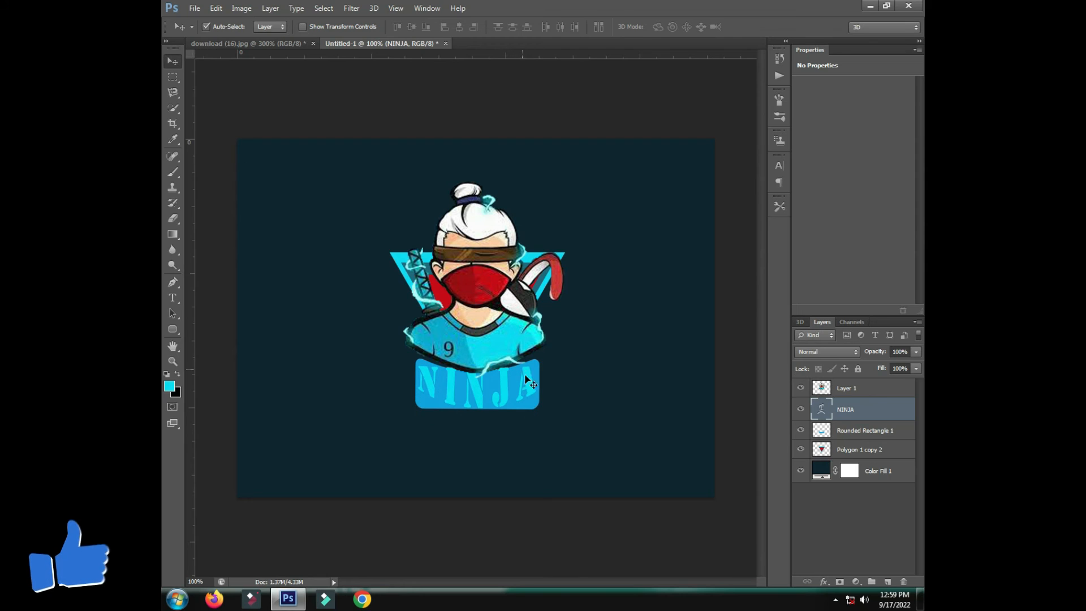
# Add a Bevel & Emboss effect with Contour enabled to the NINJA text layer.
pyautogui.hotkey('ctrl', '+')
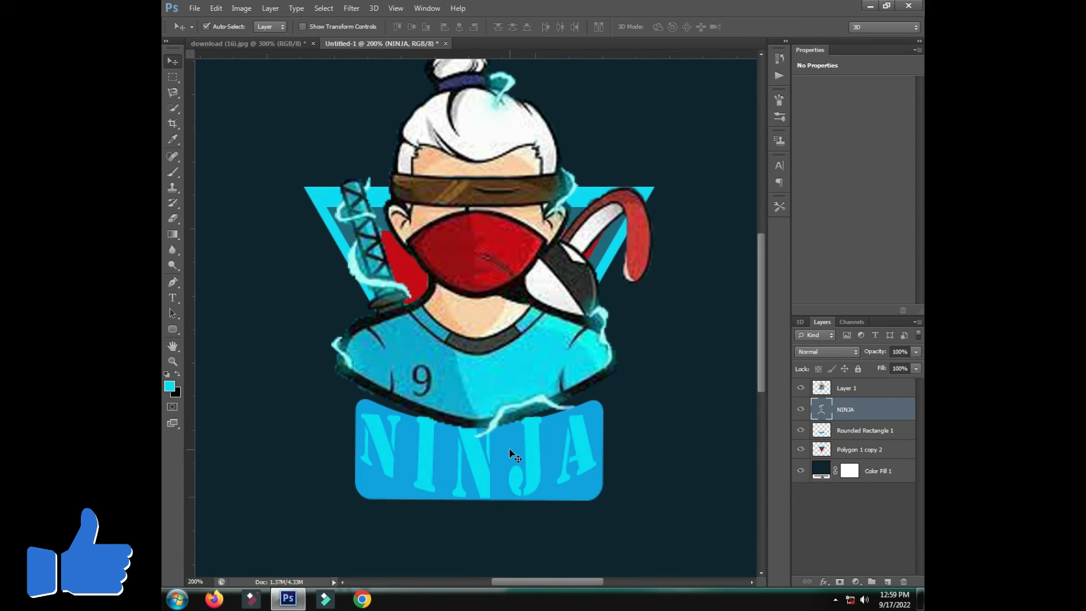
pyautogui.hotkey('ctrl', '-')
pyautogui.hotkey('ctrl', '-')
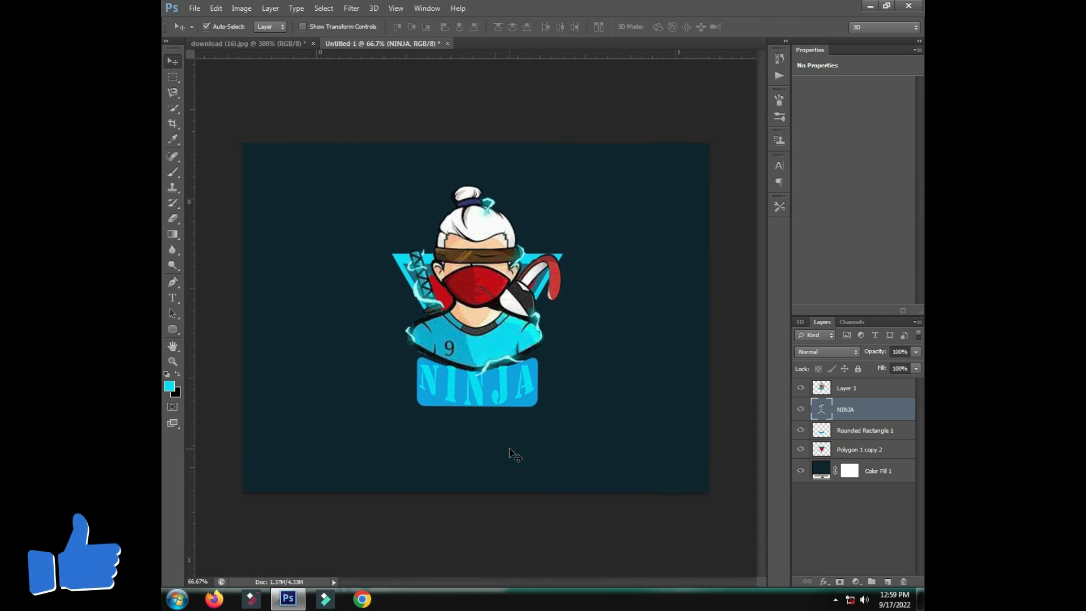
pyautogui.hotkey('ctrl', '+')
pyautogui.rightClick(894, 407)
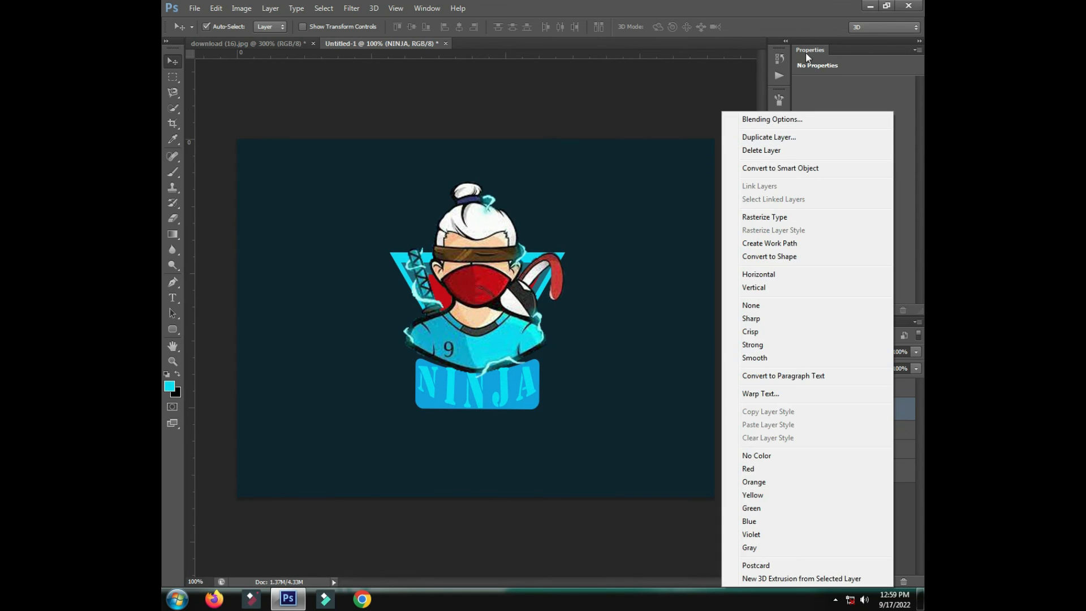
pyautogui.click(802, 119)
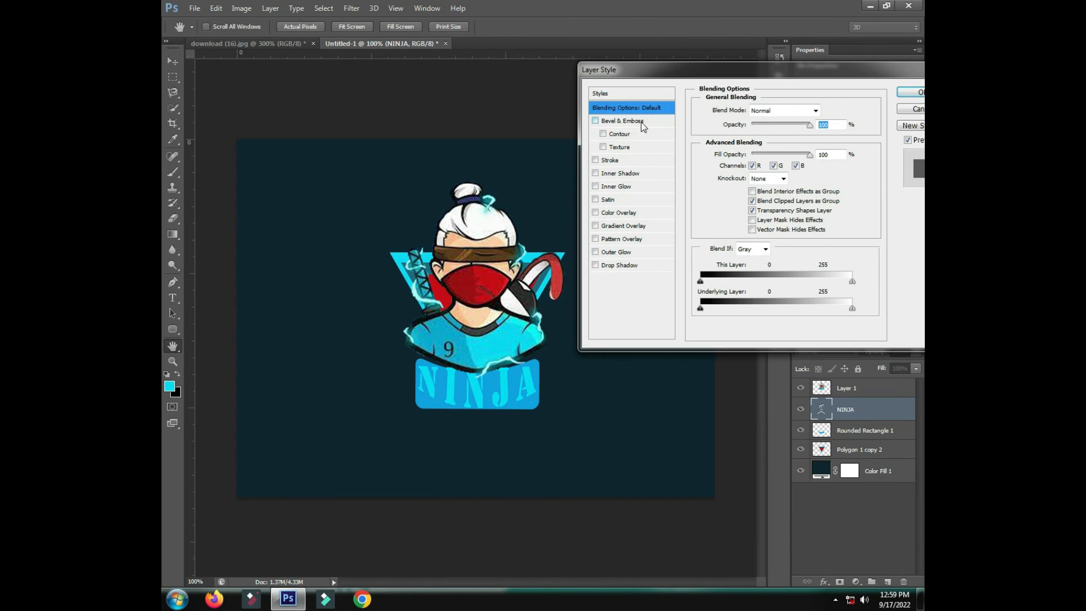
pyautogui.click(622, 120)
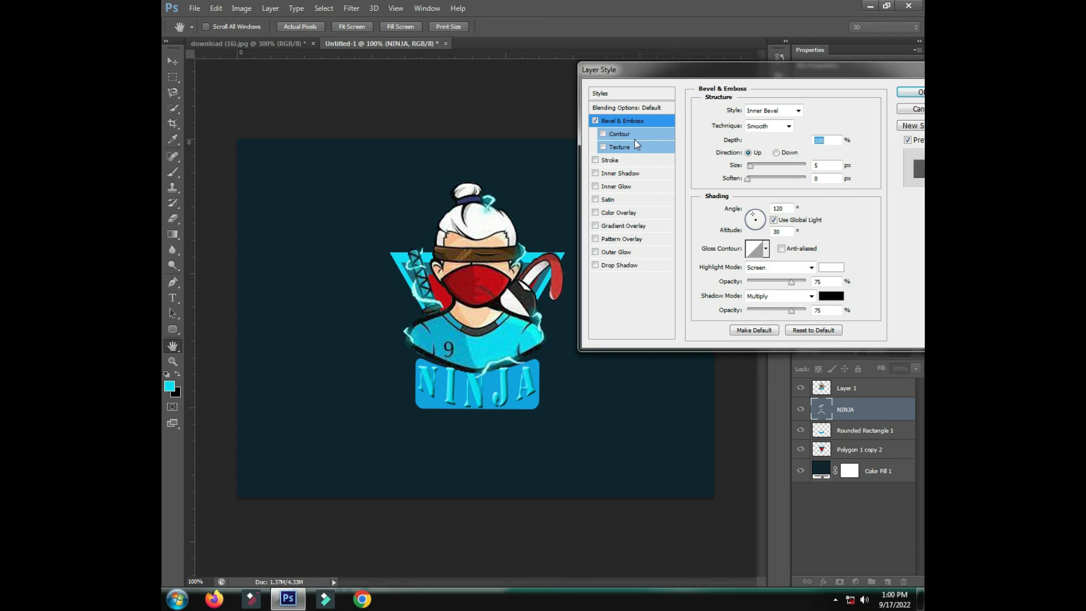
pyautogui.click(637, 136)
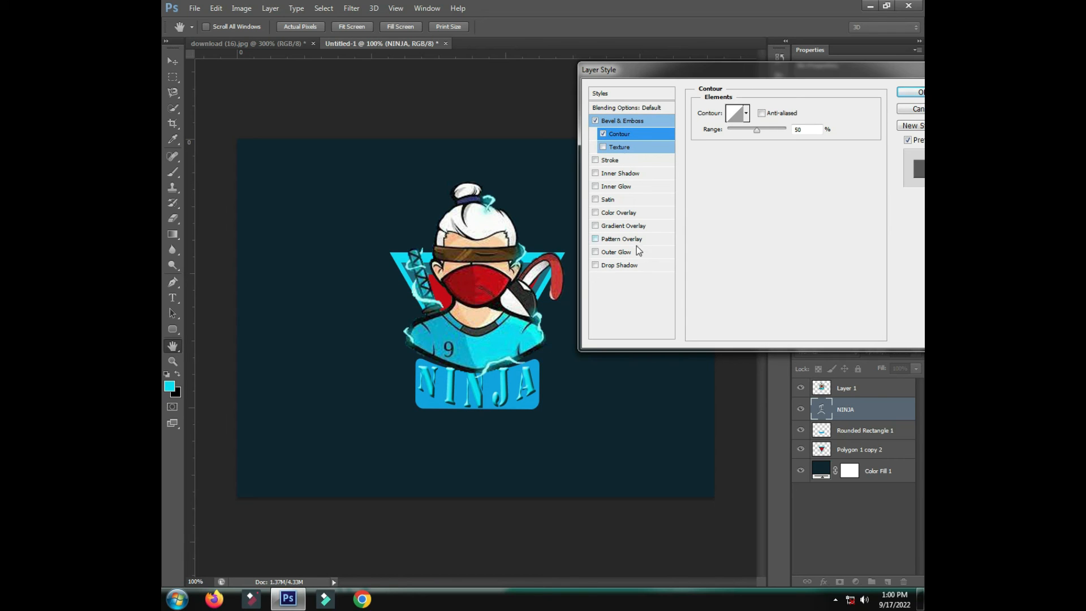
# Add an Outer Glow to the NINJA text using the cyan-to-transparent gradient preset and apply the layer style.
pyautogui.click(615, 252)
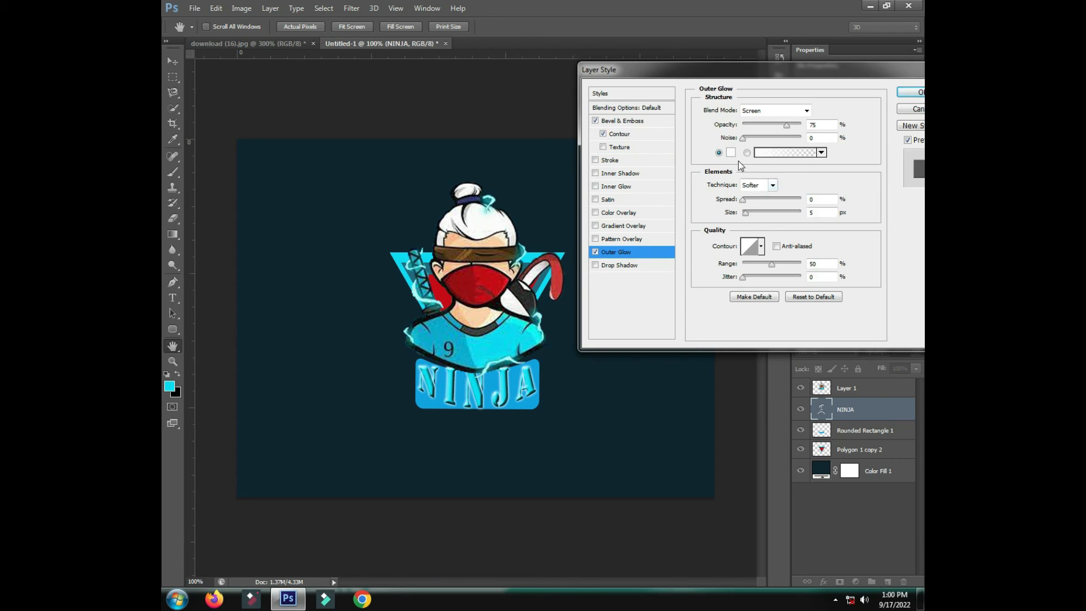
pyautogui.click(731, 152)
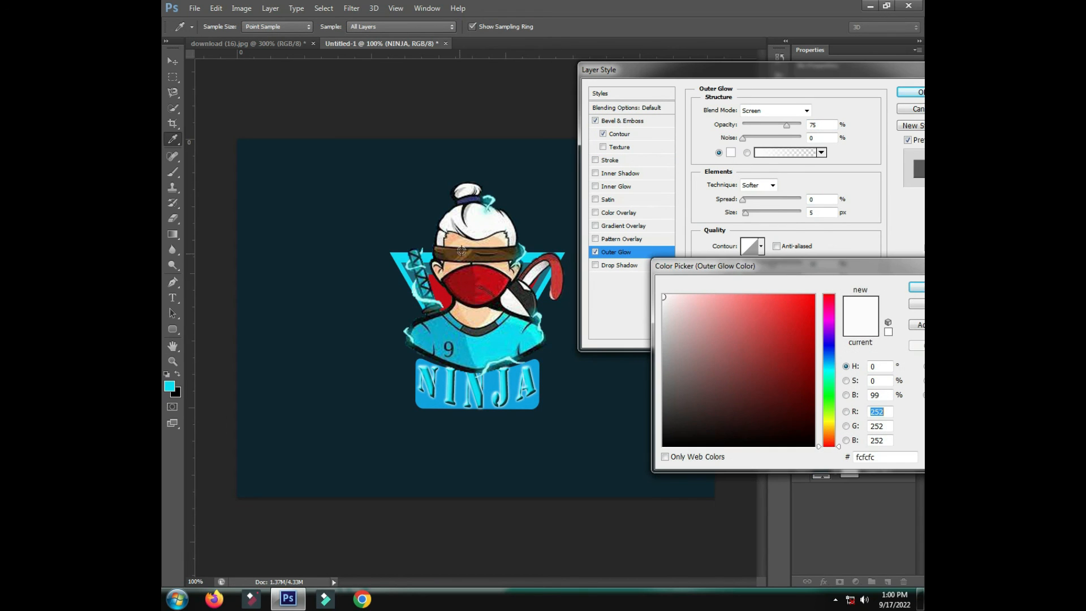
pyautogui.press('Return')
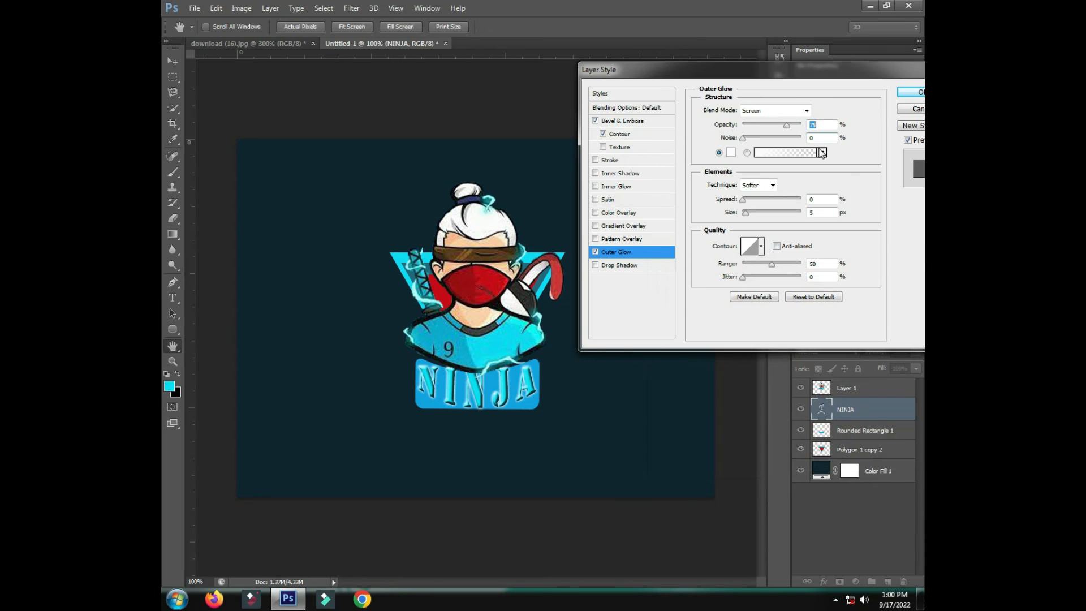
pyautogui.click(821, 152)
pyautogui.click(726, 180)
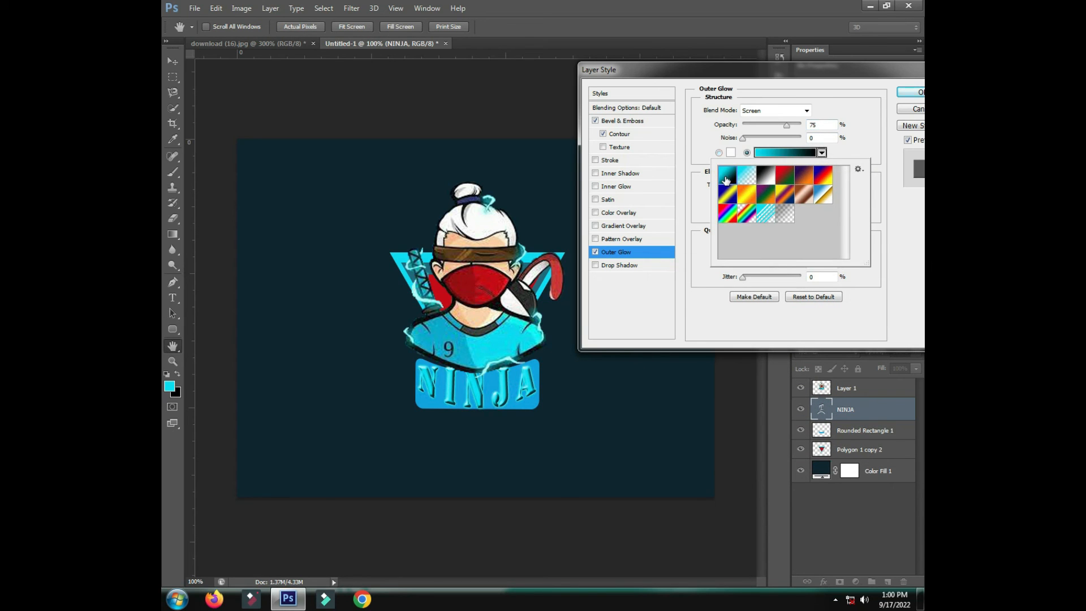
pyautogui.click(750, 182)
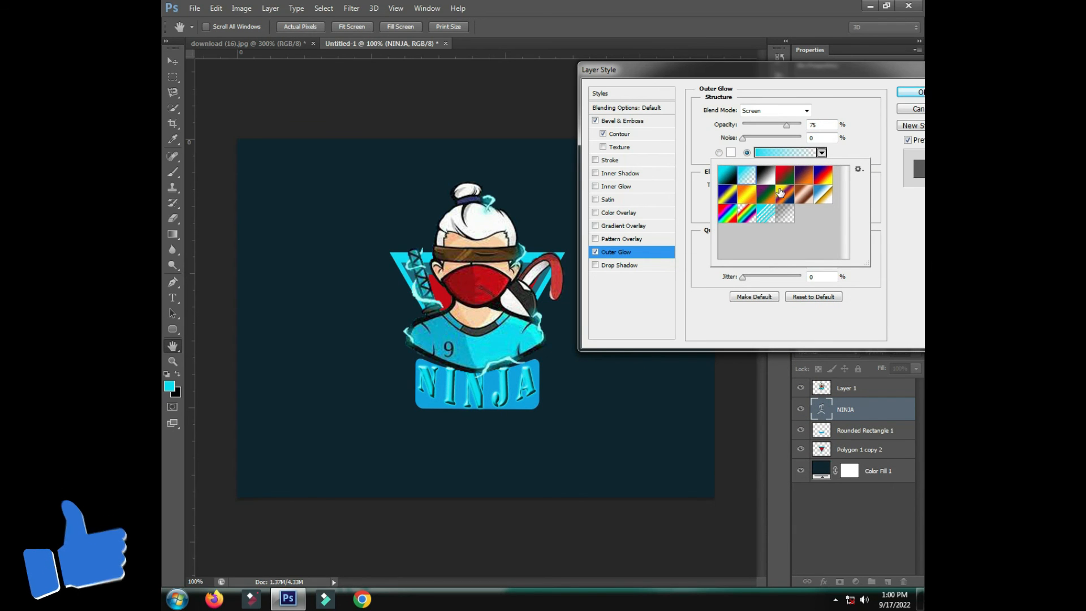
pyautogui.click(769, 178)
pyautogui.click(752, 179)
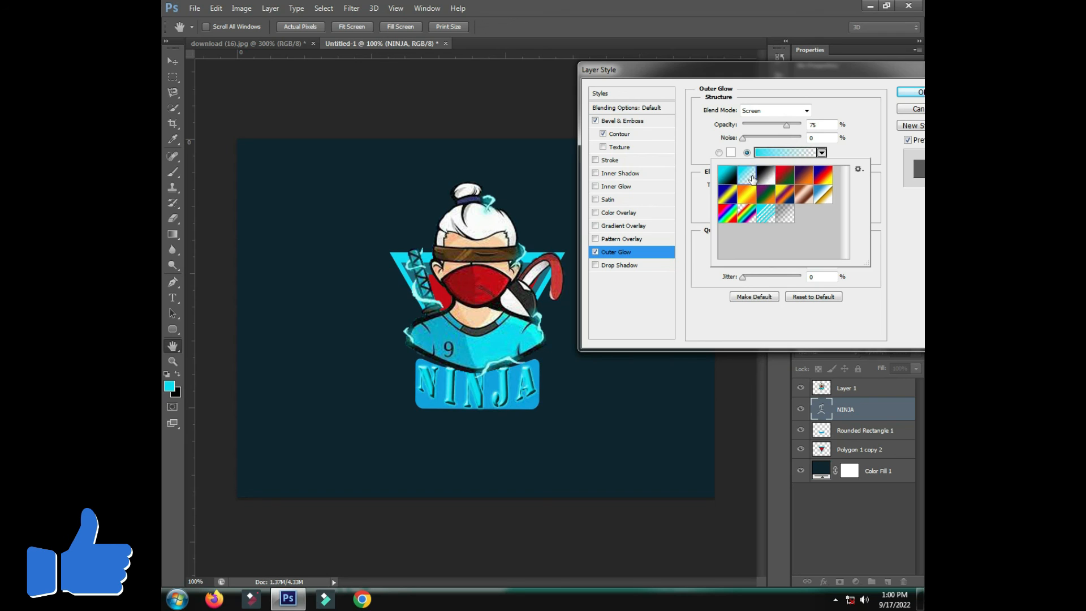
pyautogui.click(911, 93)
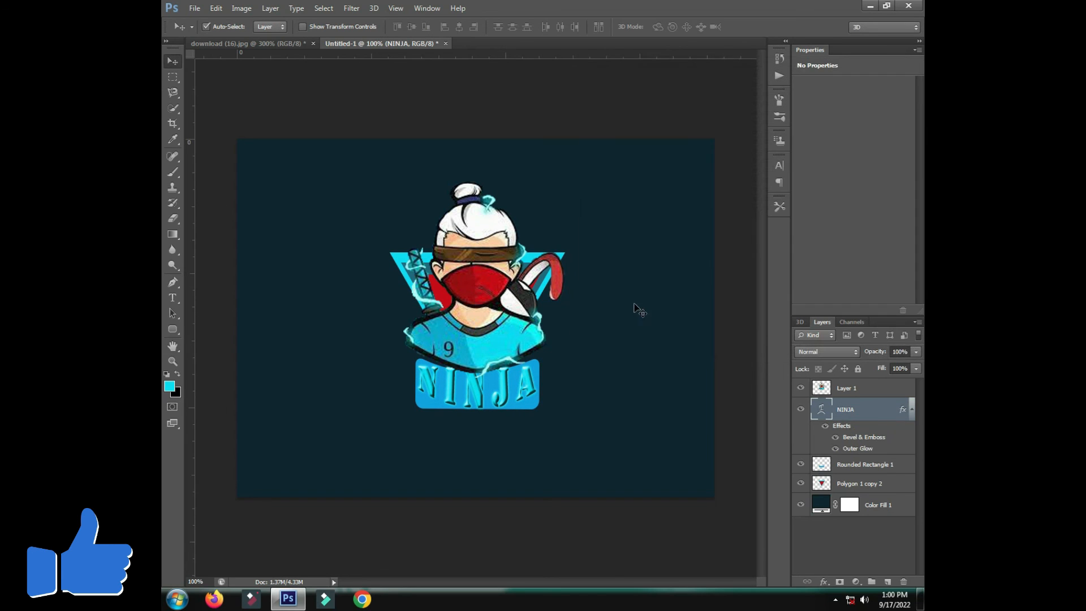
# Merge the character, NINJA text, rounded rectangle and triangle layers, and combine them with the Color Fill 1 background into one layer.
pyautogui.click(847, 388)
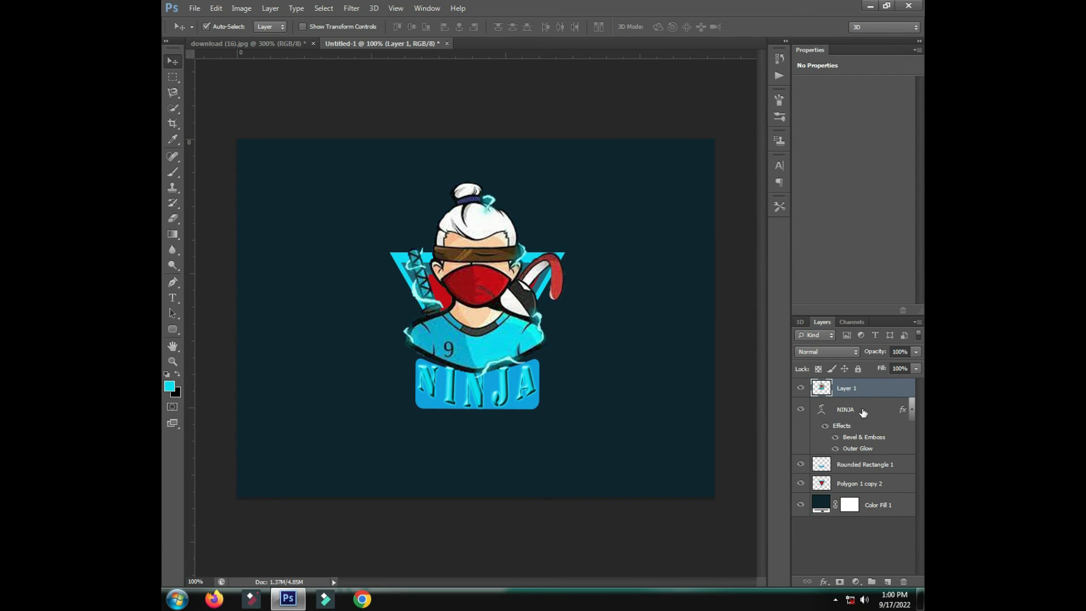
pyautogui.keyDown('ctrl'); pyautogui.click(862, 411); pyautogui.keyUp('ctrl')
pyautogui.keyDown('ctrl'); pyautogui.click(863, 464); pyautogui.keyUp('ctrl')
pyautogui.keyDown('ctrl'); pyautogui.click(864, 482); pyautogui.keyUp('ctrl')
pyautogui.hotkey('ctrl', 'e')
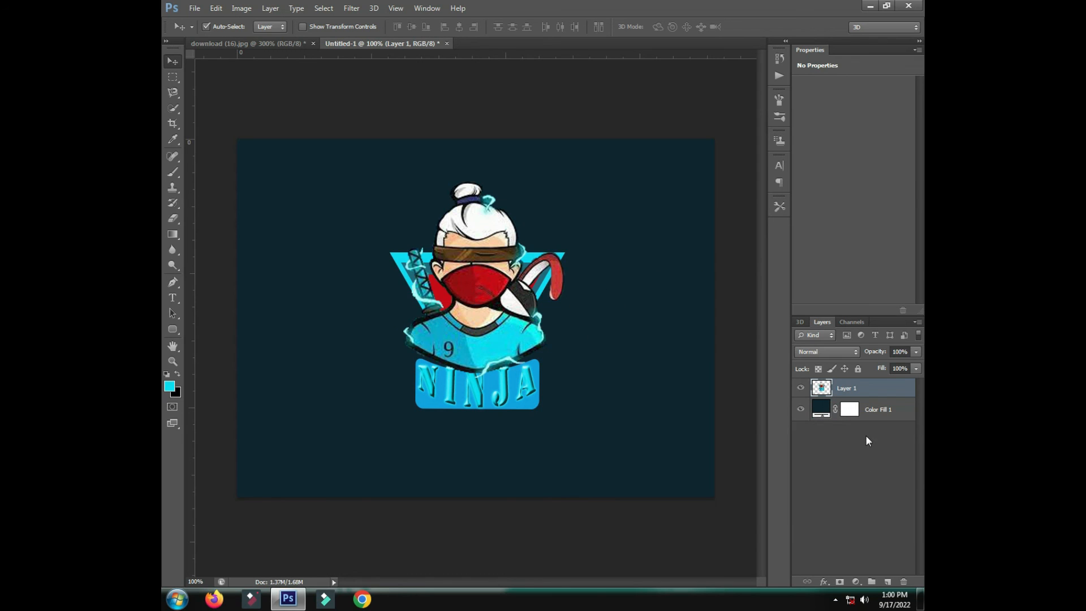
pyautogui.keyDown('ctrl'); pyautogui.click(871, 409); pyautogui.keyUp('ctrl')
pyautogui.hotkey('ctrl', 'e')
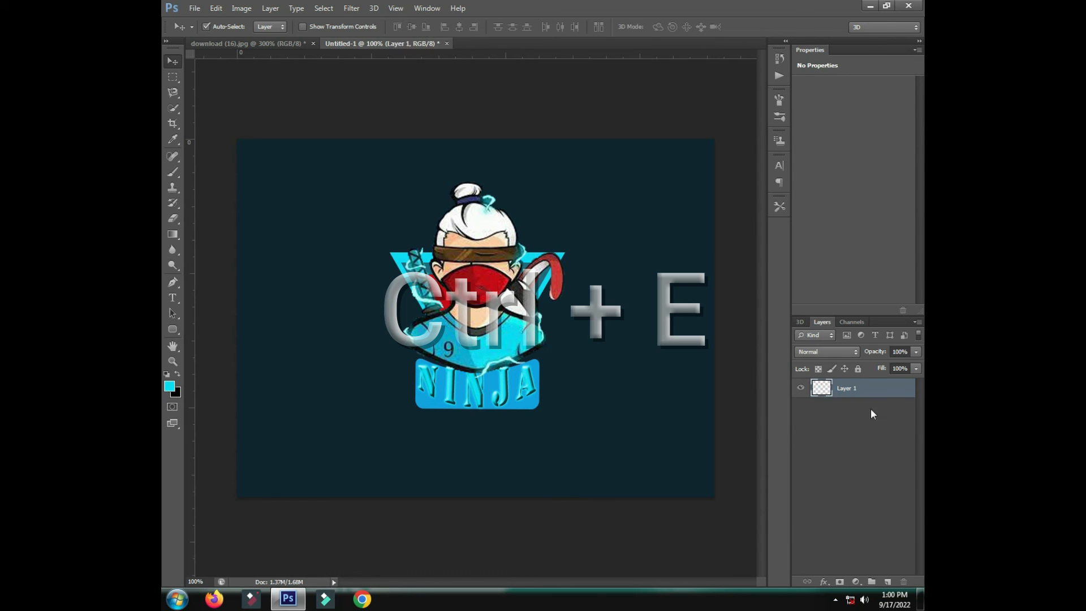
# Begin exporting the merged logo document.
pyautogui.click(195, 8)
pyautogui.moveTo(267, 229)
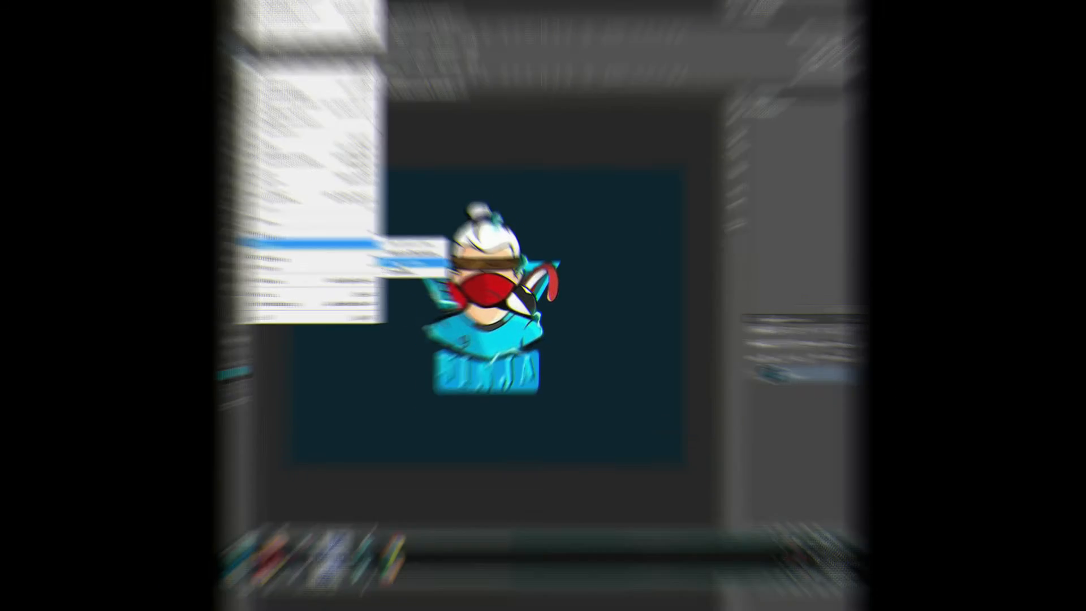